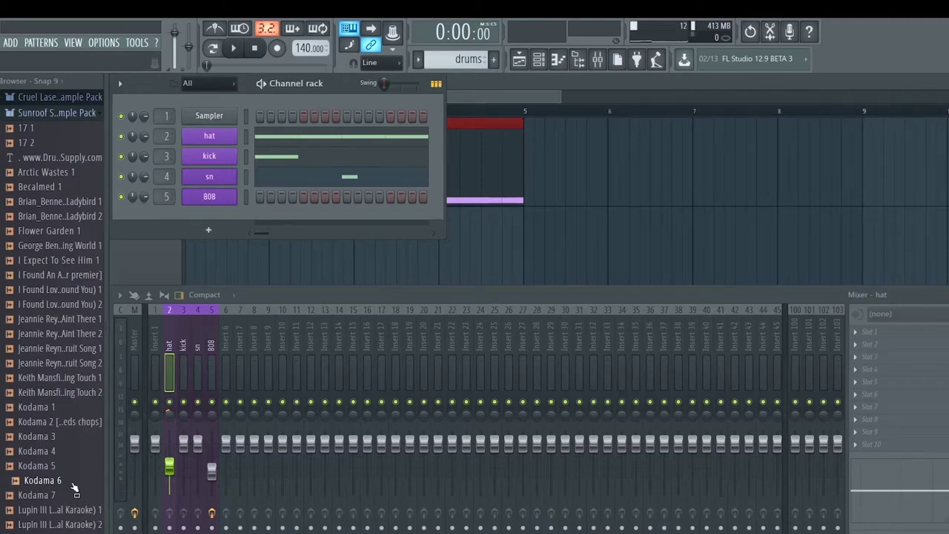
Step: Preview the Kodama 6 sample in the browser and bring up the ADD menu
{"action": "left_click", "coordinate": [74, 487]}
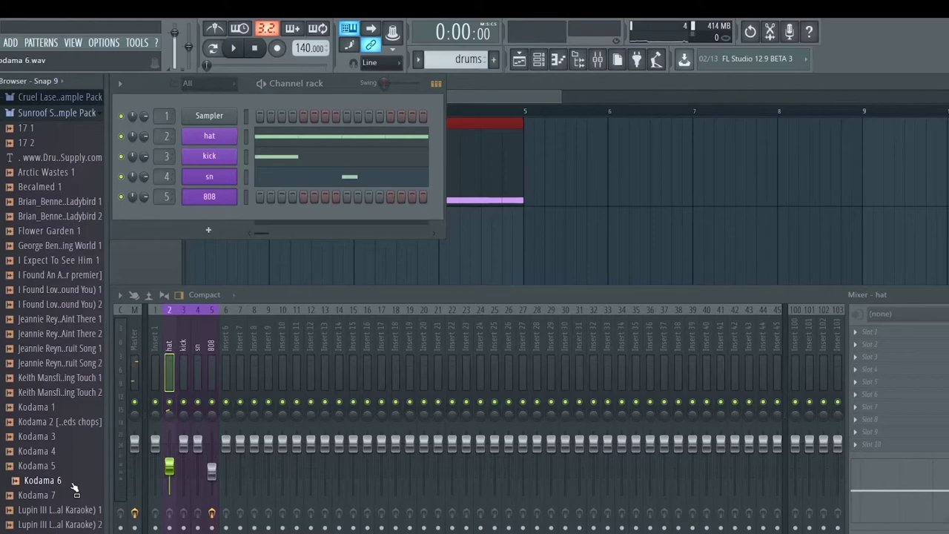
{"action": "left_click", "coordinate": [10, 42]}
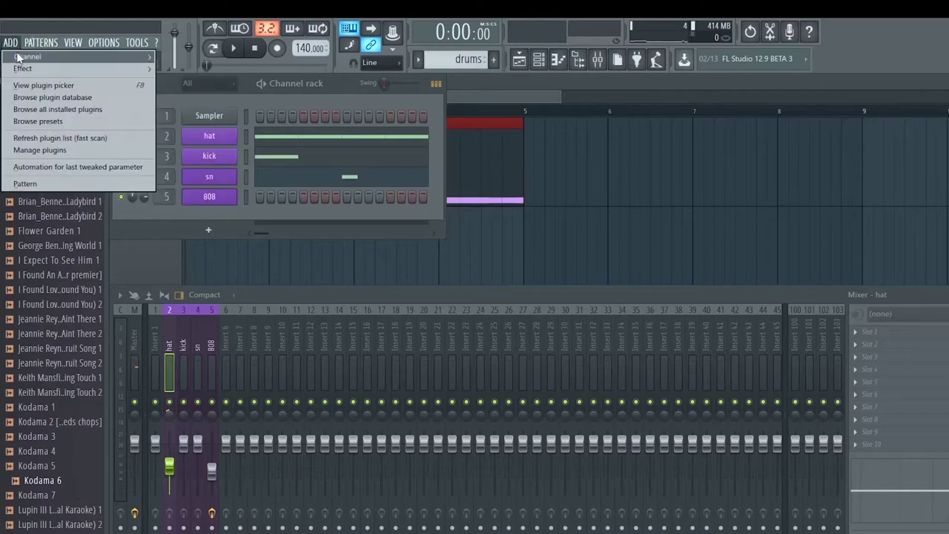
Step: Add a Fruity Slicer channel and load the Kodama 6 sample into it as slices
{"action": "mouse_move", "coordinate": [27, 56]}
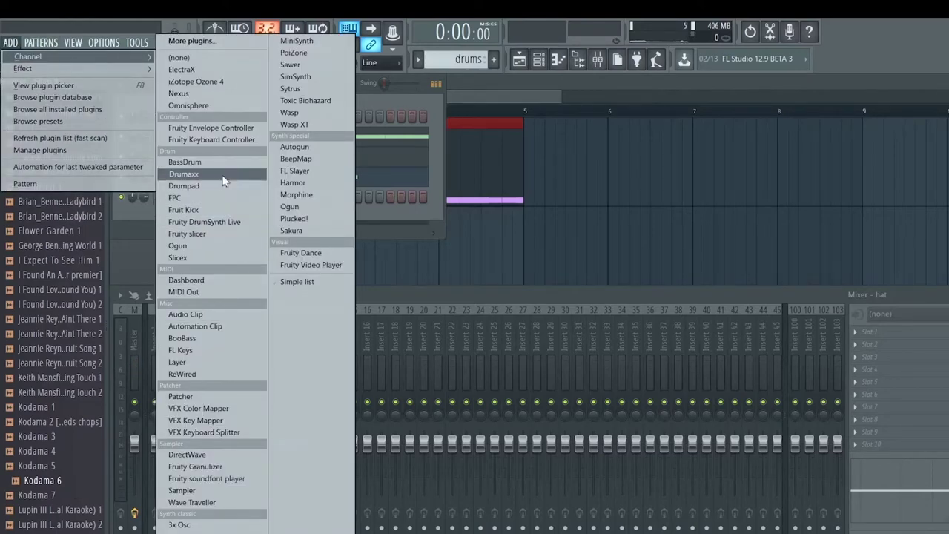
{"action": "left_click", "coordinate": [221, 233]}
{"action": "left_click_drag", "start_coordinate": [30, 481], "coordinate": [274, 362]}
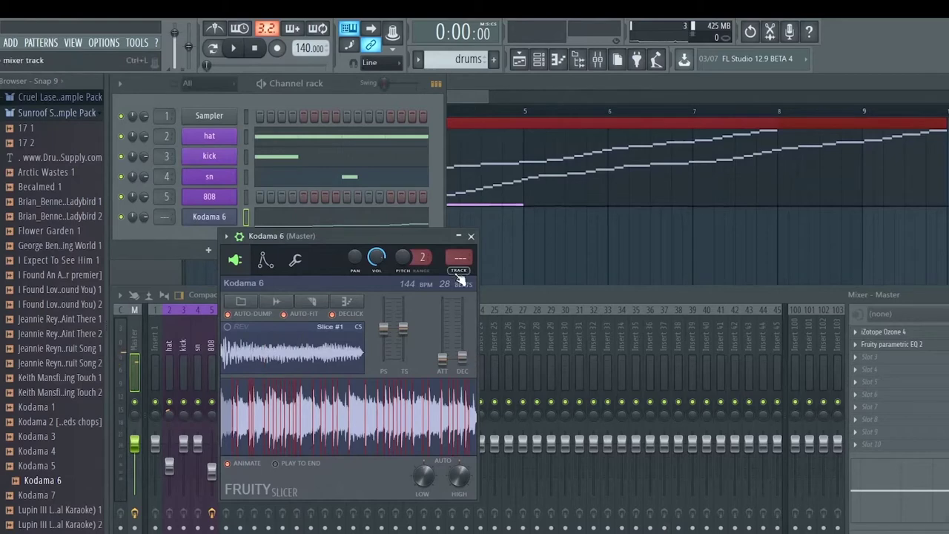
{"action": "right_click", "coordinate": [209, 220]}
Step: Cut Kodama 6's auto-generated notes and create a purple Pattern 2 named 'sample'
{"action": "left_click", "coordinate": [385, 217]}
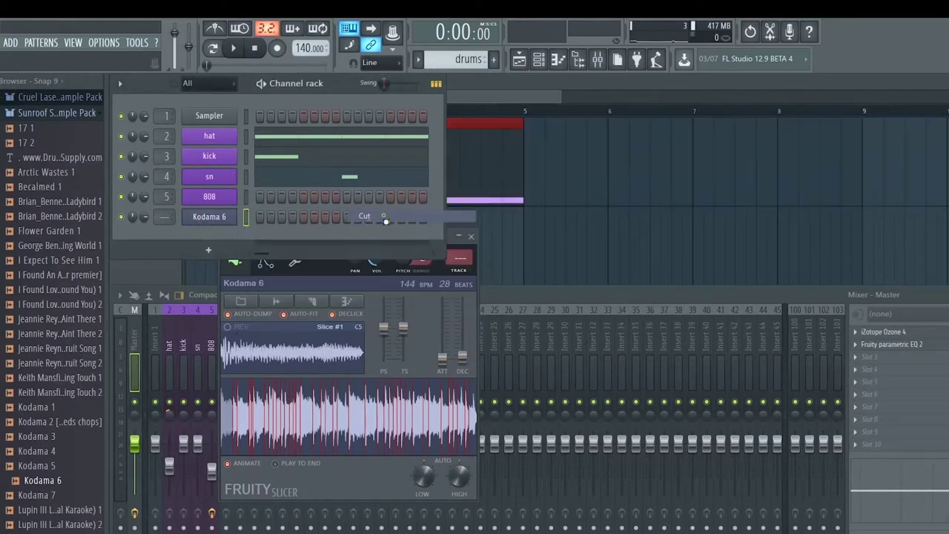
{"action": "left_click", "coordinate": [493, 61]}
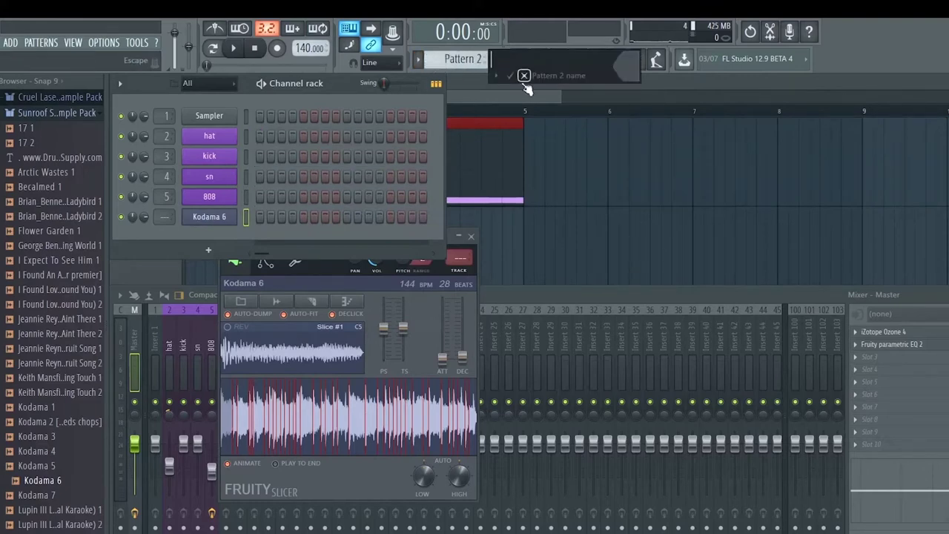
{"action": "left_click", "coordinate": [629, 66]}
{"action": "left_click", "coordinate": [646, 123]}
{"action": "type", "text": "sample"}
{"action": "key", "text": "Return"}
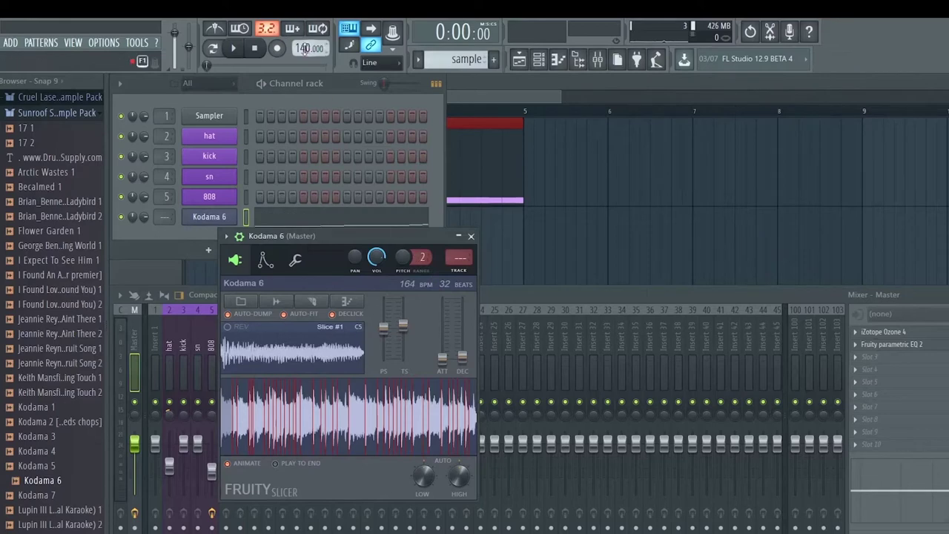
Step: Raise the project tempo to 164 BPM and re-slice Kodama 6 by Beat
{"action": "left_click_drag", "start_coordinate": [304, 49], "coordinate": [304, 43]}
{"action": "left_click", "coordinate": [310, 304]}
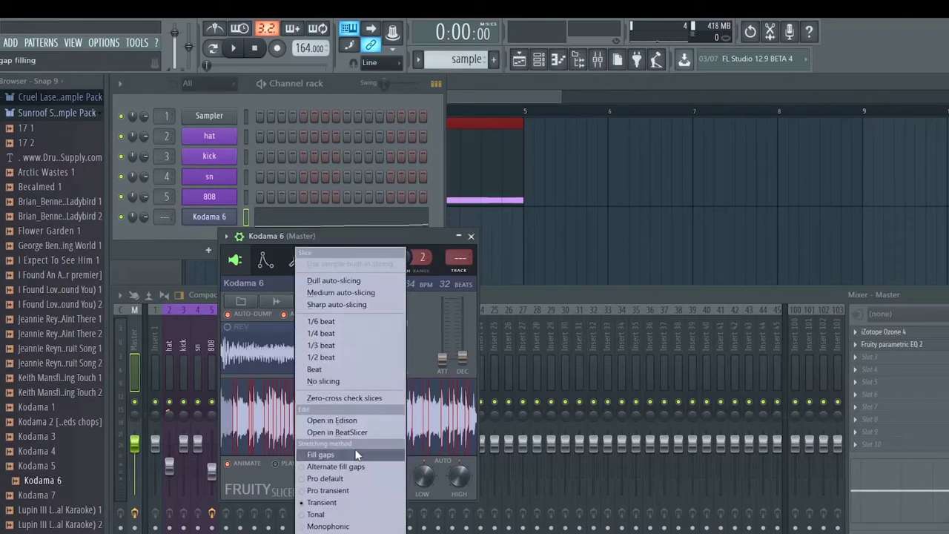
{"action": "left_click", "coordinate": [354, 368]}
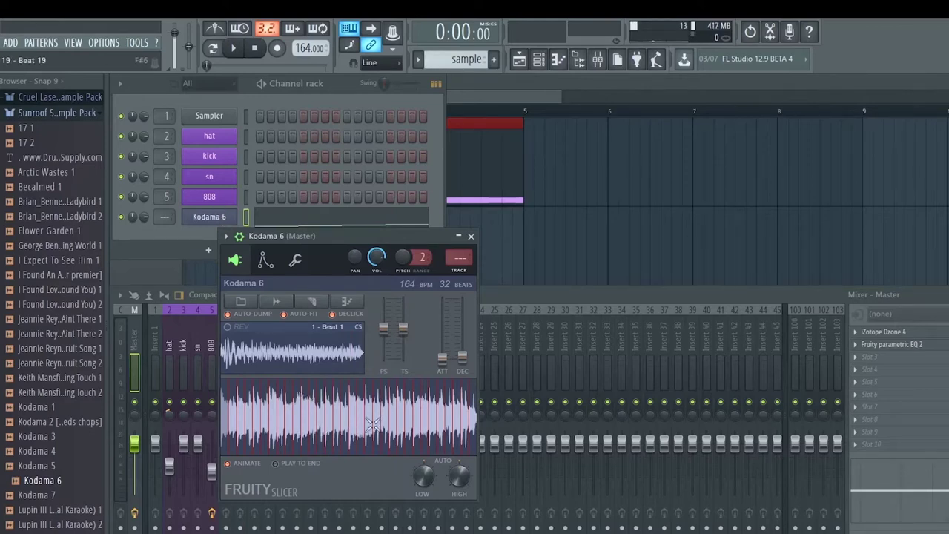
{"action": "left_click", "coordinate": [212, 48]}
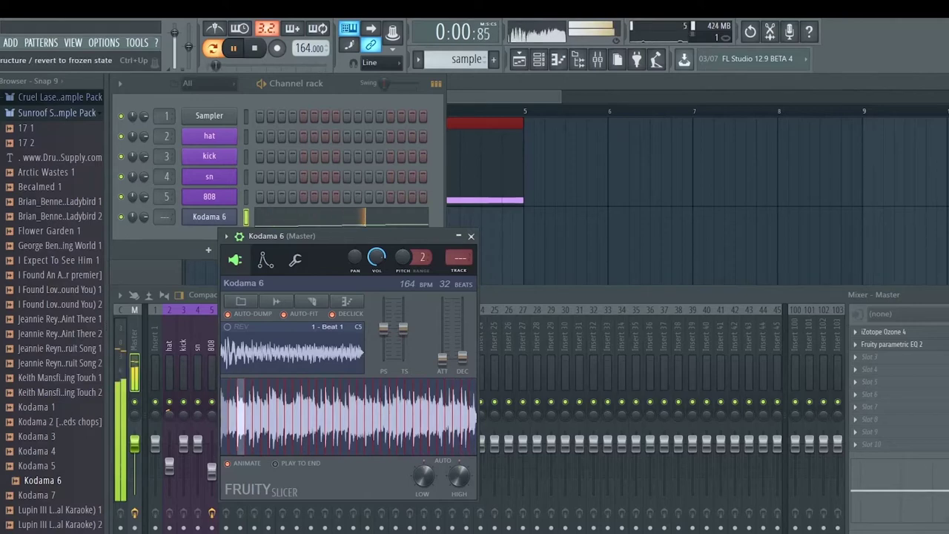
Step: Play and stop the sample pattern to audition the 32 Kodama 6 beat slices
{"action": "left_click", "coordinate": [254, 48]}
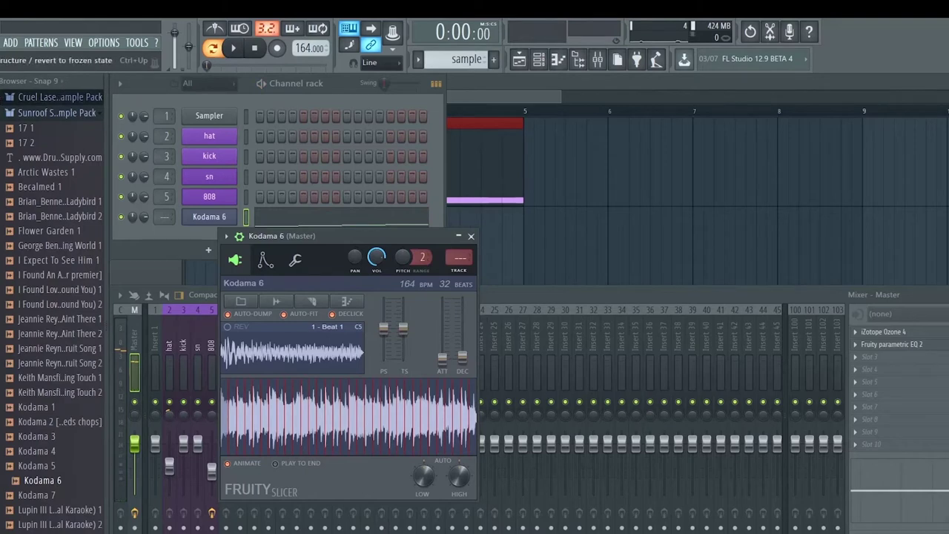
{"action": "scroll", "coordinate": [52, 297], "scroll_direction": "up", "scroll_amount": 10}
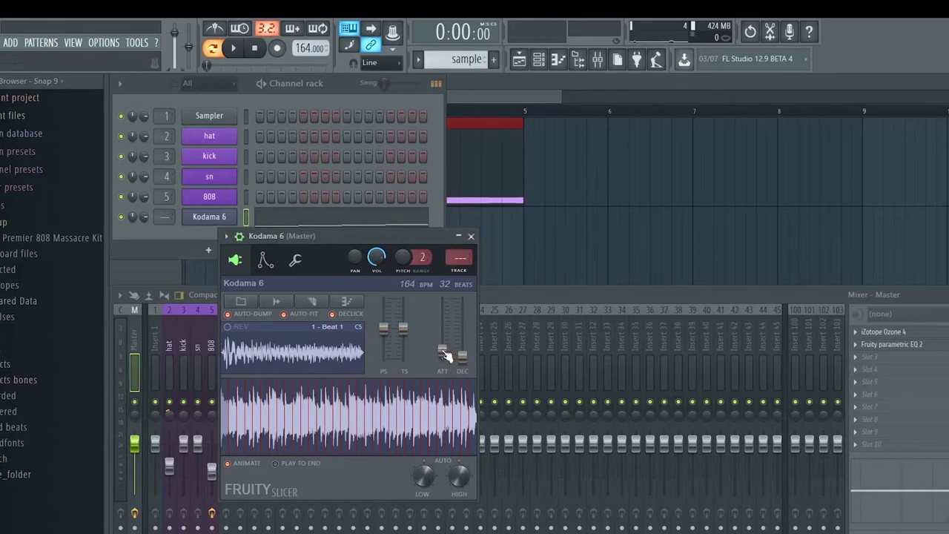
{"action": "left_click", "coordinate": [234, 49]}
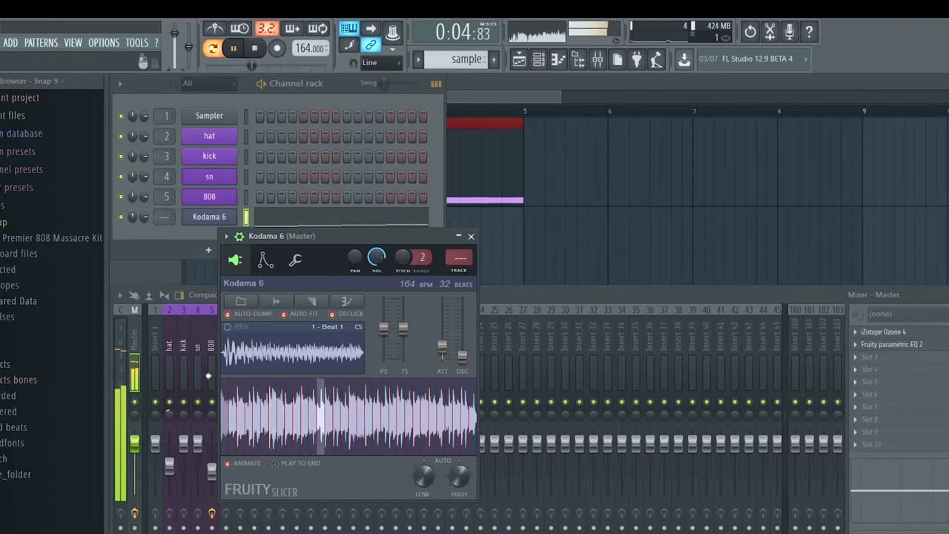
{"action": "left_click", "coordinate": [261, 55]}
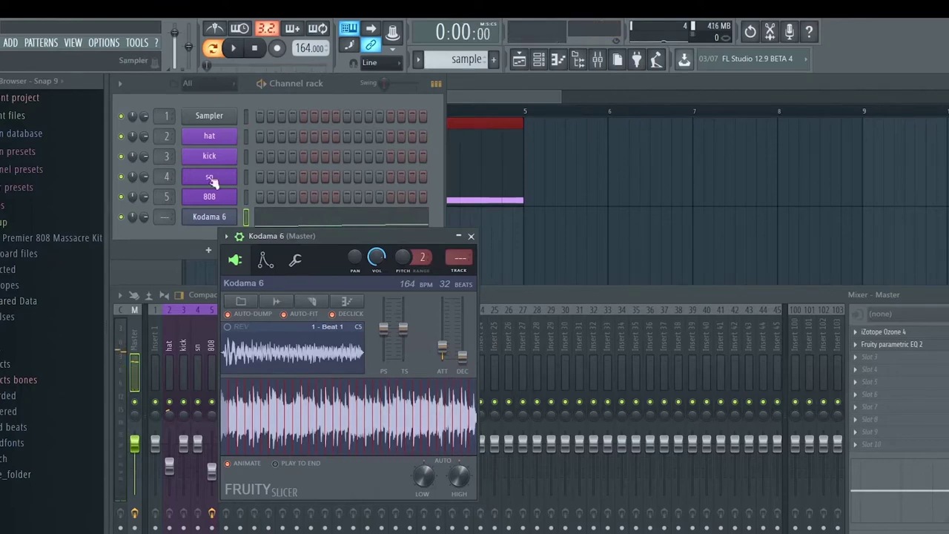
Step: Copy Kodama 6's notes, open its piano roll and audition the Beat 1 slice
{"action": "right_click", "coordinate": [209, 216]}
{"action": "left_click", "coordinate": [368, 228]}
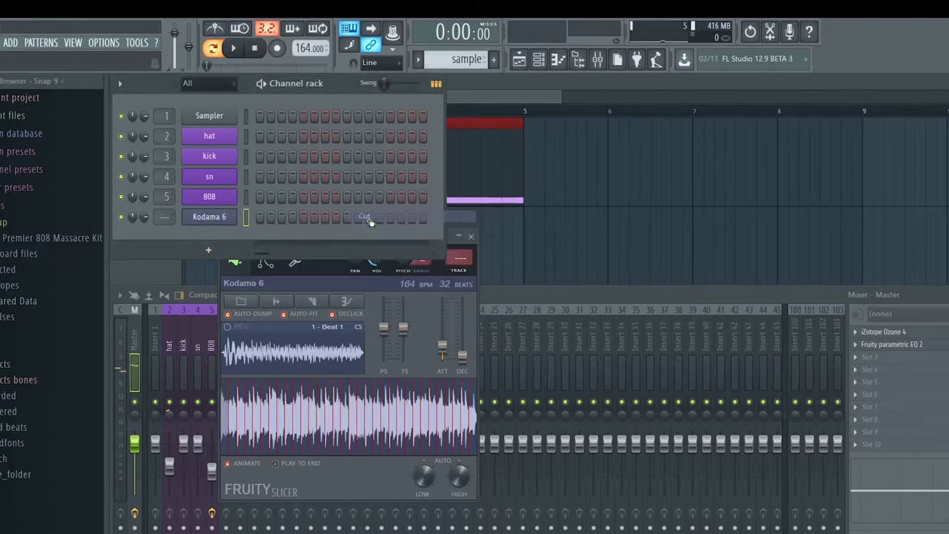
{"action": "right_click", "coordinate": [209, 216]}
{"action": "left_click", "coordinate": [264, 216]}
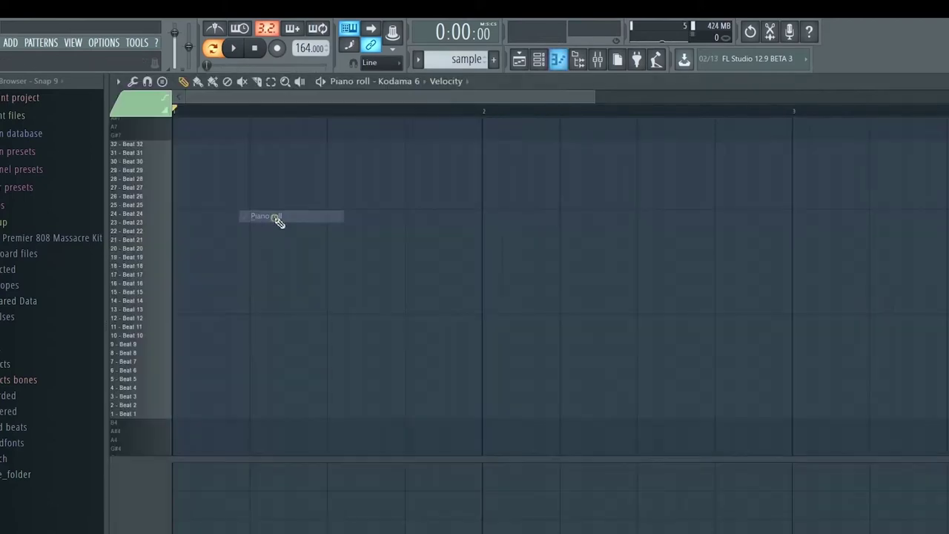
{"action": "left_click", "coordinate": [157, 417]}
{"action": "left_click", "coordinate": [156, 417]}
{"action": "left_click", "coordinate": [156, 417]}
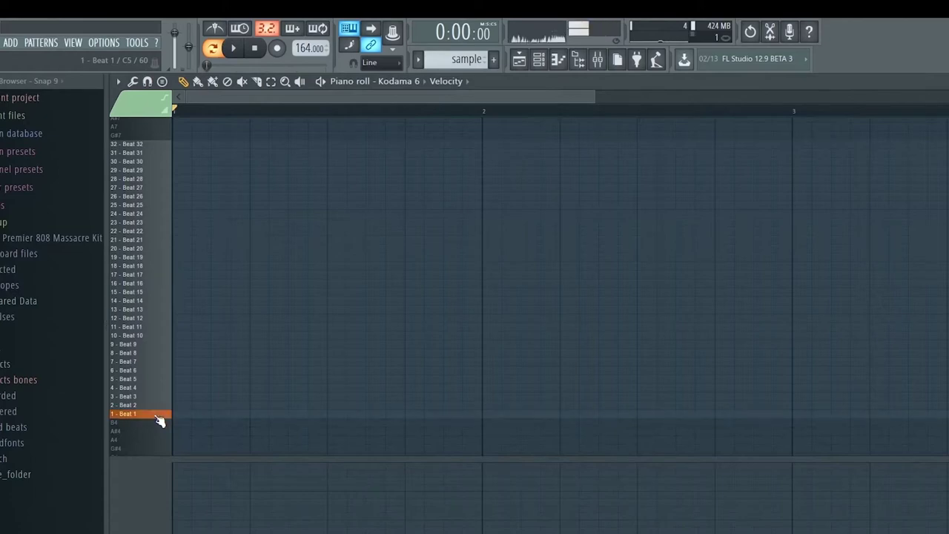
Step: Place a Beat 1 note at bar 1 with adjusted length and lower velocity, then add another
{"action": "left_click", "coordinate": [180, 414]}
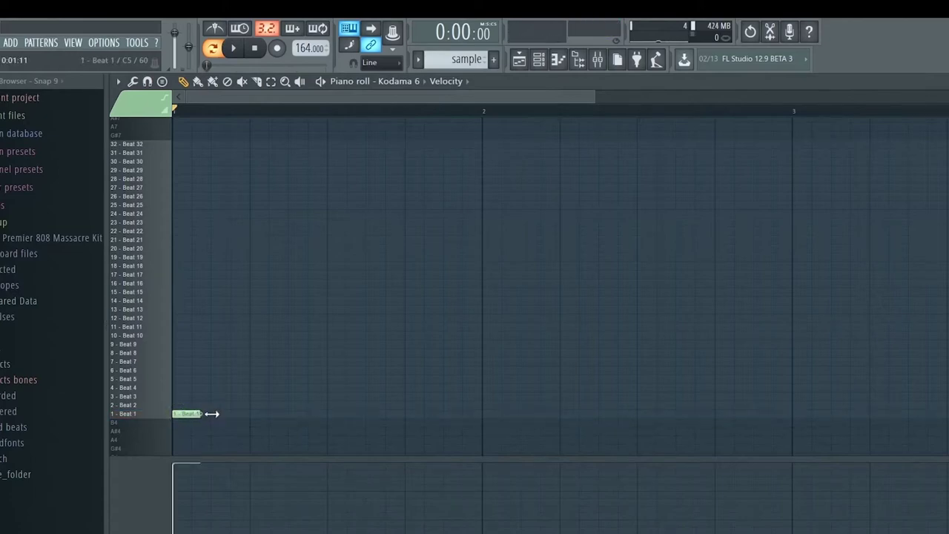
{"action": "left_click_drag", "start_coordinate": [212, 413], "coordinate": [256, 412]}
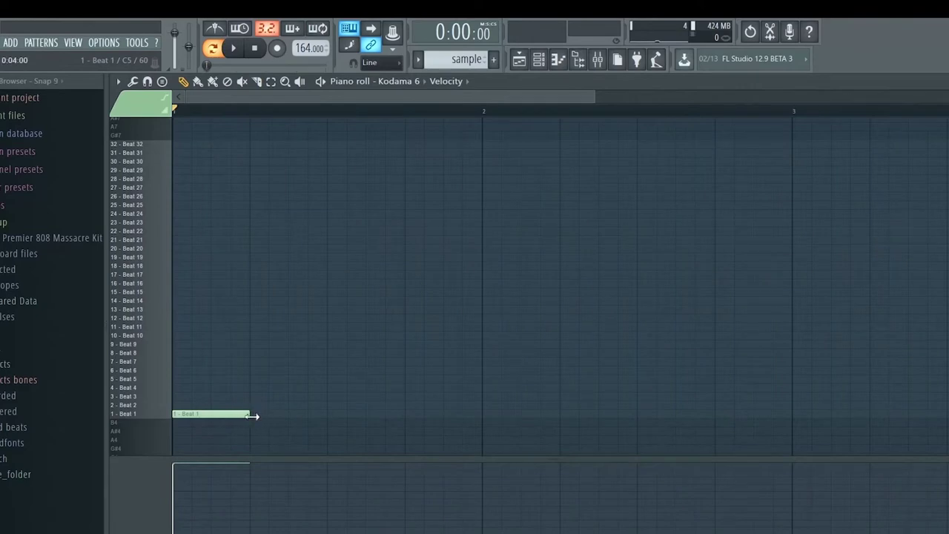
{"action": "left_click_drag", "start_coordinate": [172, 493], "coordinate": [175, 490]}
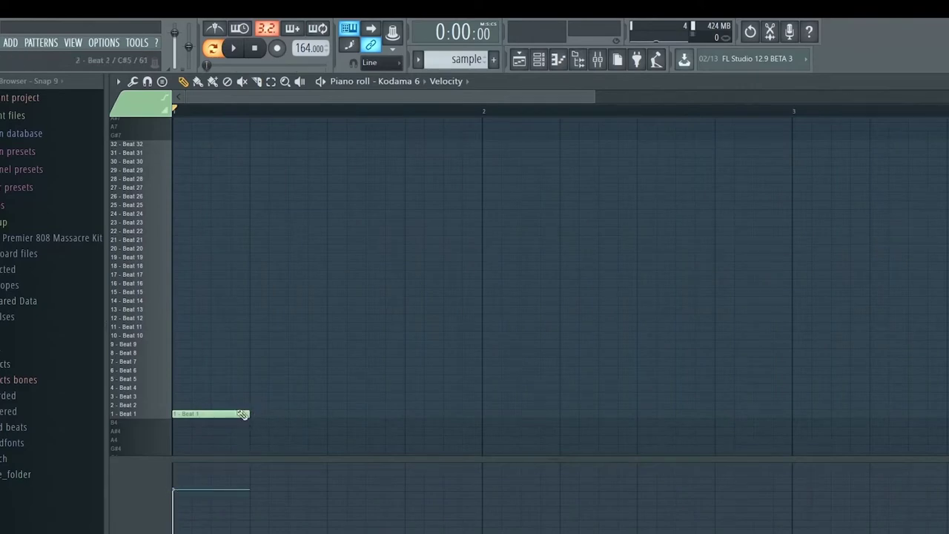
{"action": "left_click_drag", "start_coordinate": [242, 413], "coordinate": [275, 418]}
{"action": "left_click", "coordinate": [259, 414]}
{"action": "key", "text": "space"}
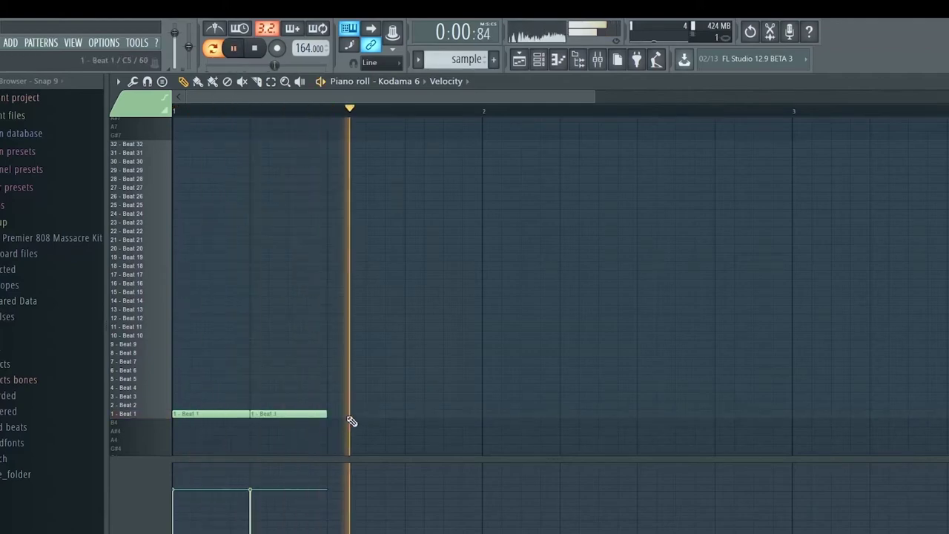
{"action": "key", "text": "space"}
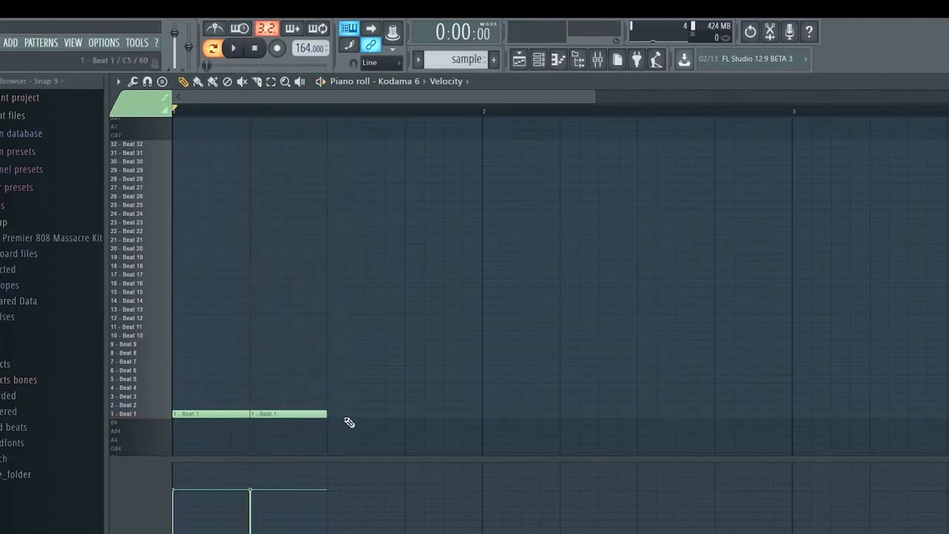
Step: Move the second Beat 1 note to beat 3 of bar 1 and add two Beat 1 notes in bar 2
{"action": "left_click", "coordinate": [140, 346]}
{"action": "left_click", "coordinate": [141, 349]}
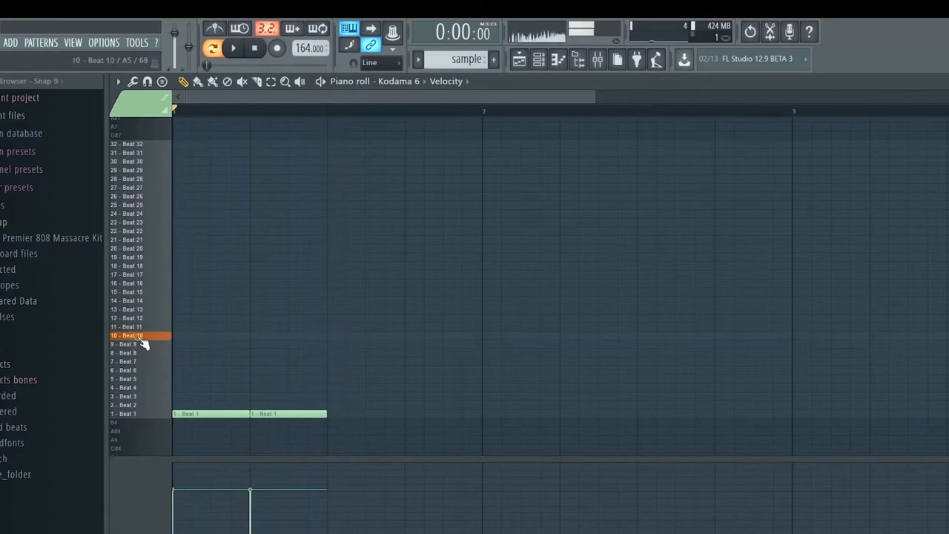
{"action": "left_click", "coordinate": [140, 348]}
{"action": "right_click", "coordinate": [288, 414]}
{"action": "left_click", "coordinate": [329, 414]}
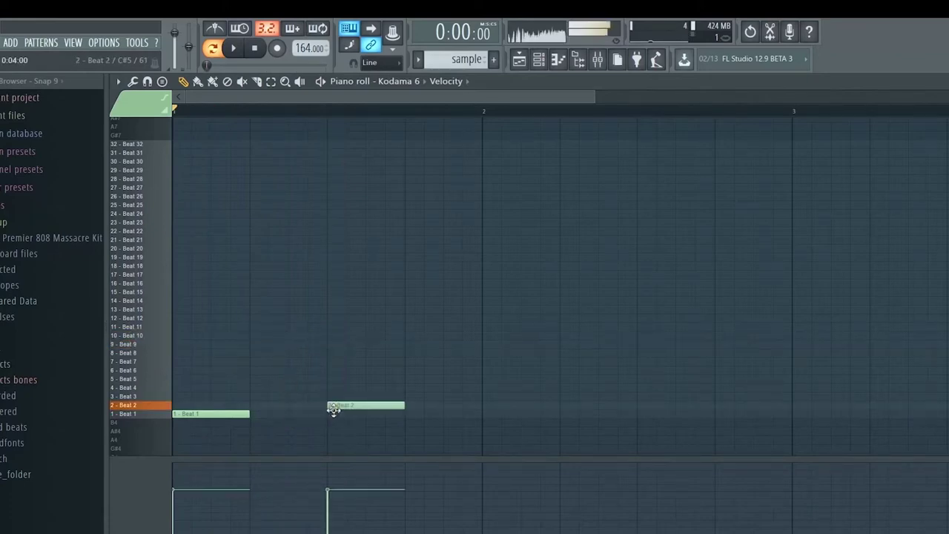
{"action": "key", "text": "space"}
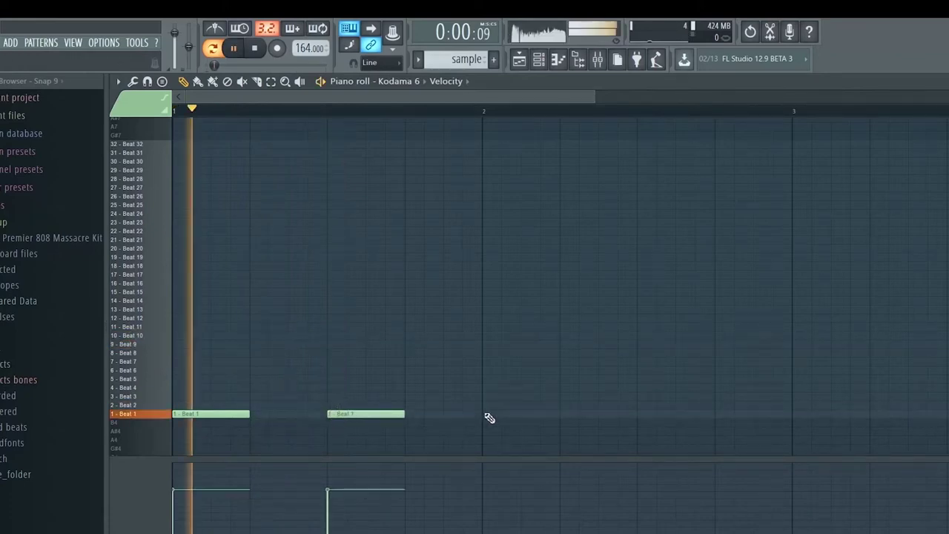
{"action": "left_click", "coordinate": [486, 414]}
{"action": "left_click", "coordinate": [636, 414]}
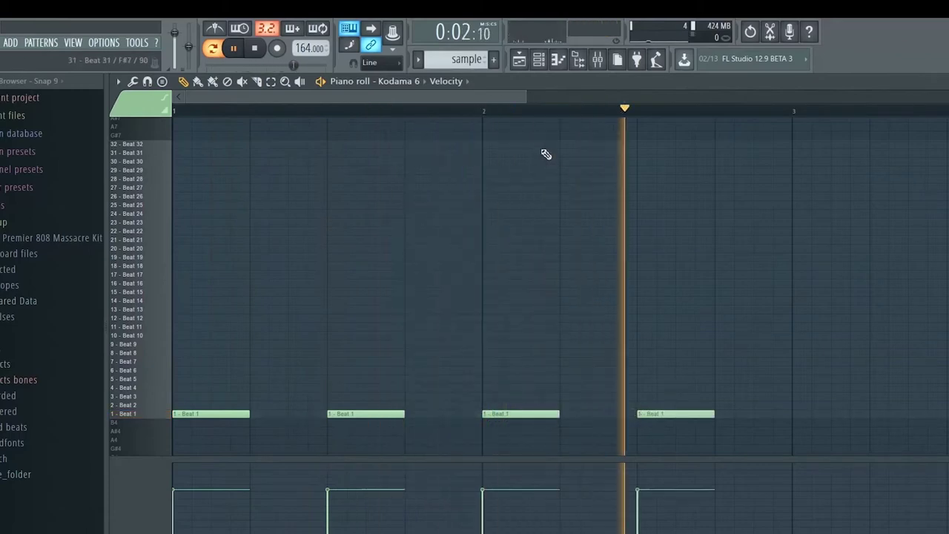
Step: Audition slices Beat 7, 9, 10–14 and 17 to choose the next chop
{"action": "left_click_drag", "start_coordinate": [525, 97], "coordinate": [832, 142]}
{"action": "key", "text": "space"}
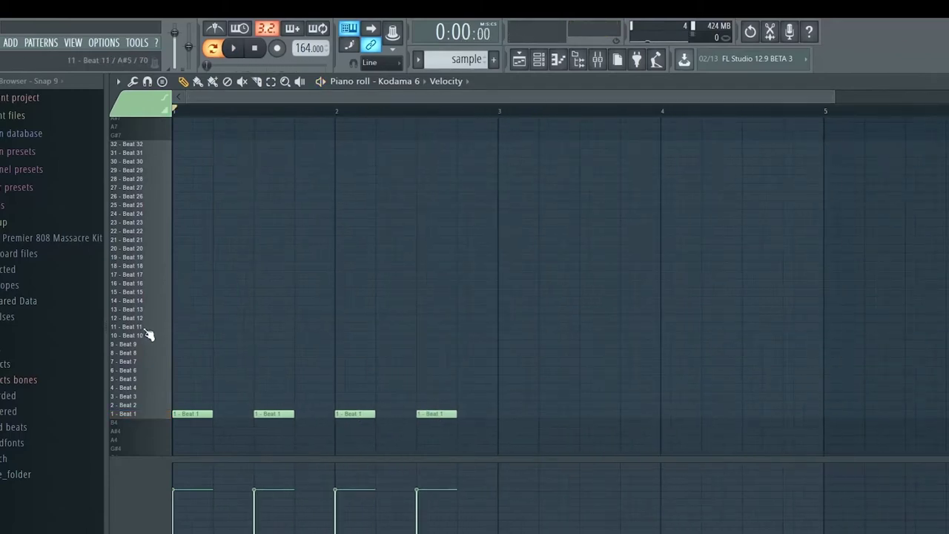
{"action": "left_click_drag", "start_coordinate": [148, 335], "coordinate": [151, 284]}
{"action": "left_click", "coordinate": [150, 283]}
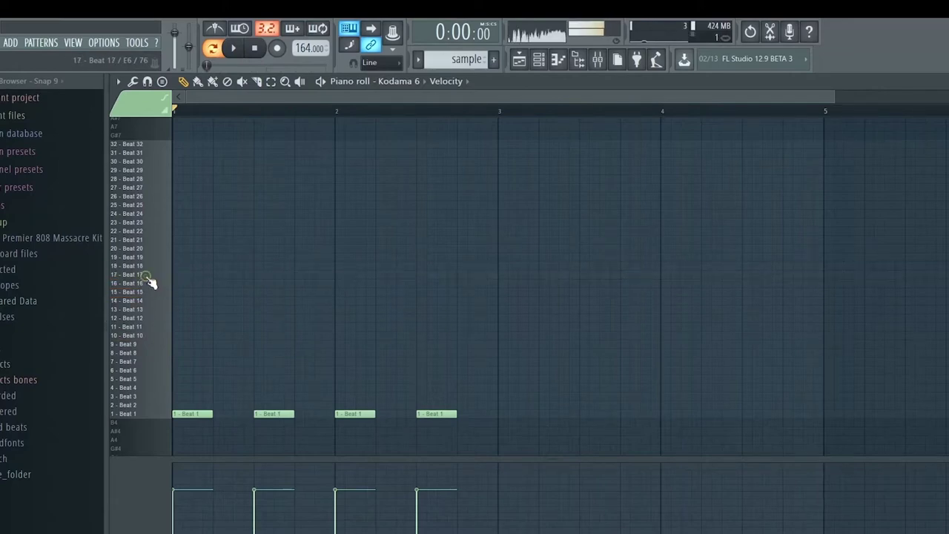
{"action": "left_click", "coordinate": [149, 360]}
{"action": "left_click", "coordinate": [149, 364]}
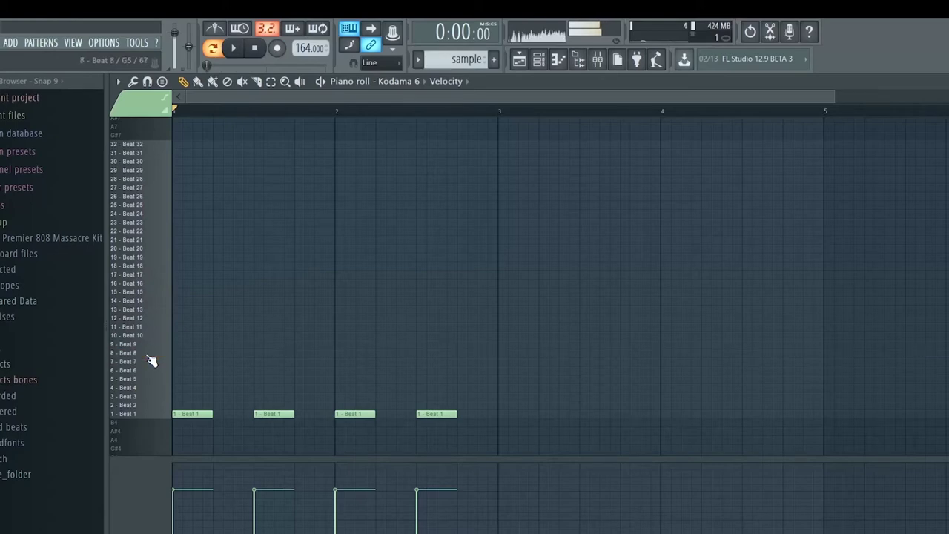
{"action": "left_click", "coordinate": [146, 345]}
{"action": "left_click", "coordinate": [146, 349]}
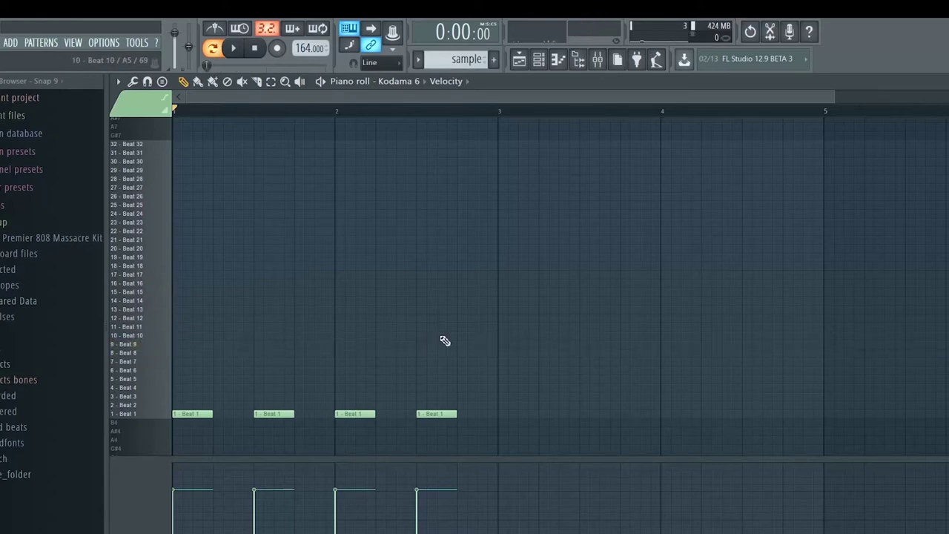
Step: Add four Beat 9 notes across bars 3–4.5 and play back the chop pattern
{"action": "left_click", "coordinate": [504, 348]}
{"action": "left_click", "coordinate": [503, 347]}
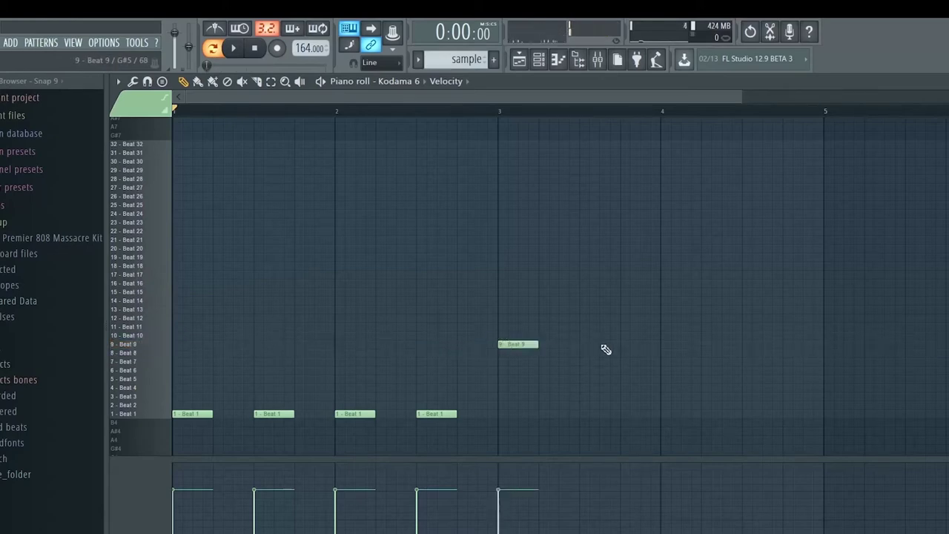
{"action": "left_click", "coordinate": [578, 346]}
{"action": "left_click", "coordinate": [661, 345]}
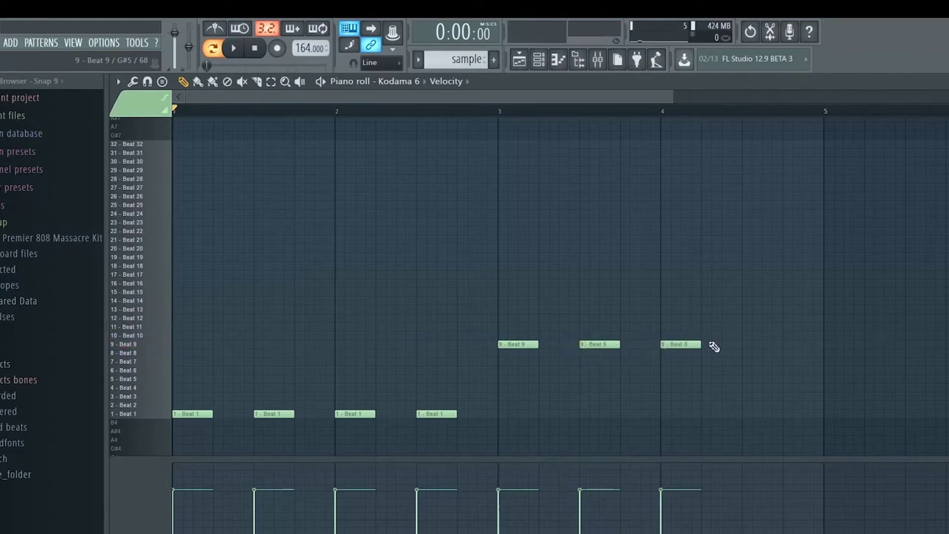
{"action": "left_click", "coordinate": [743, 344]}
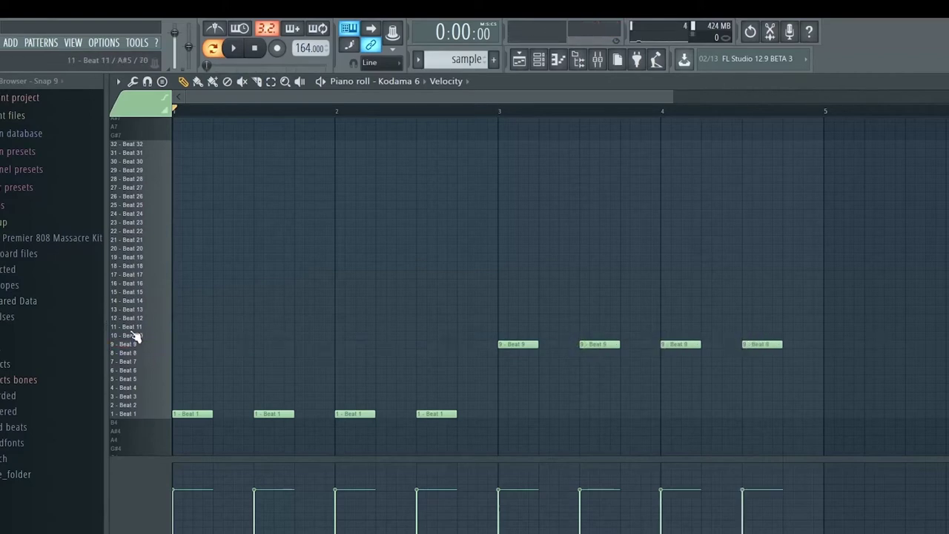
{"action": "key", "text": "space"}
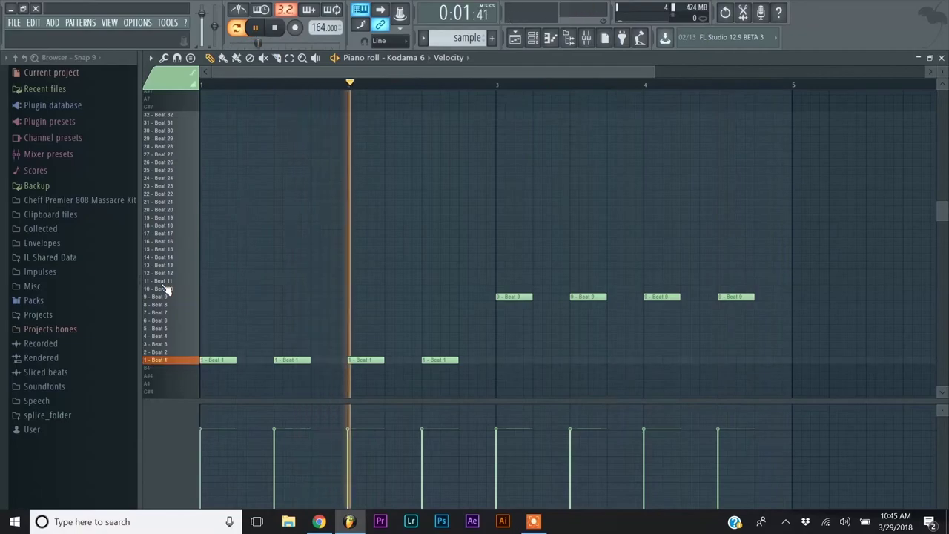
{"action": "key", "text": "space"}
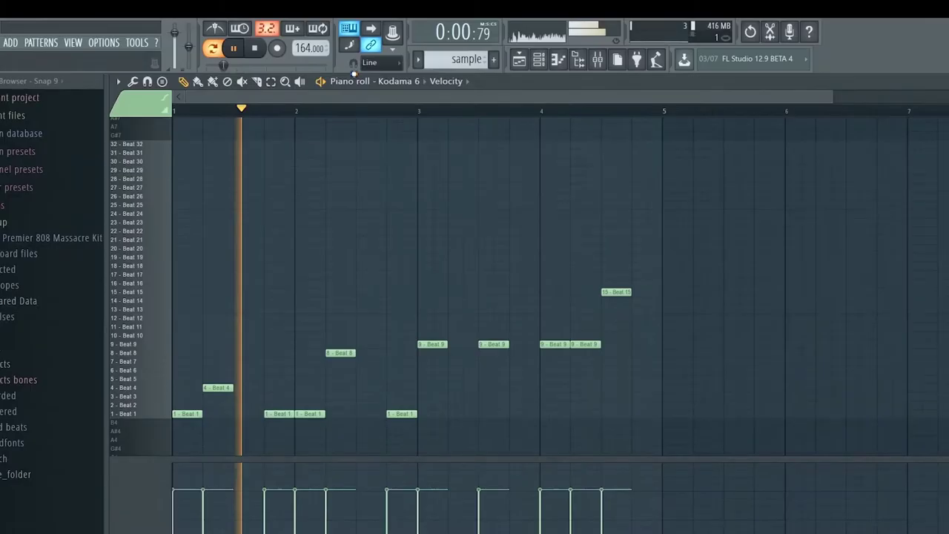
{"action": "key", "text": "space"}
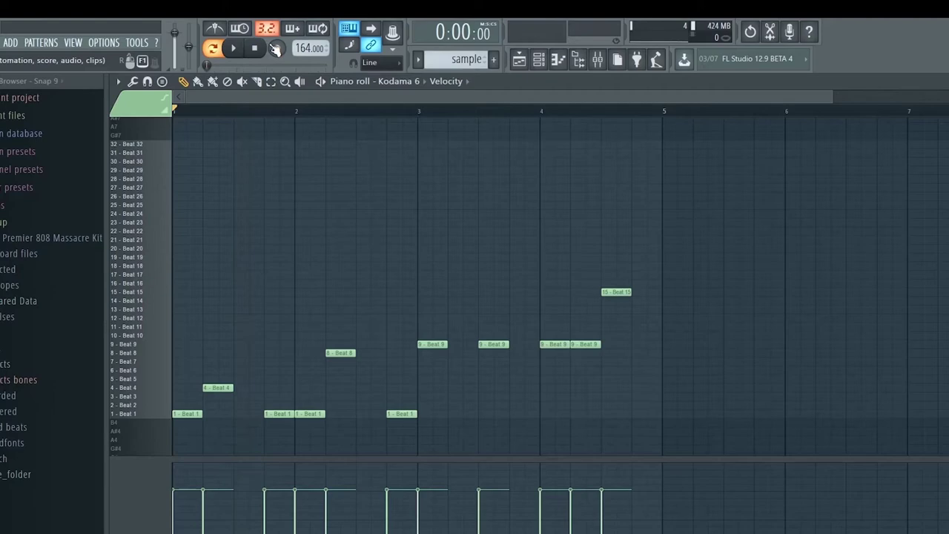
{"action": "key", "text": "space"}
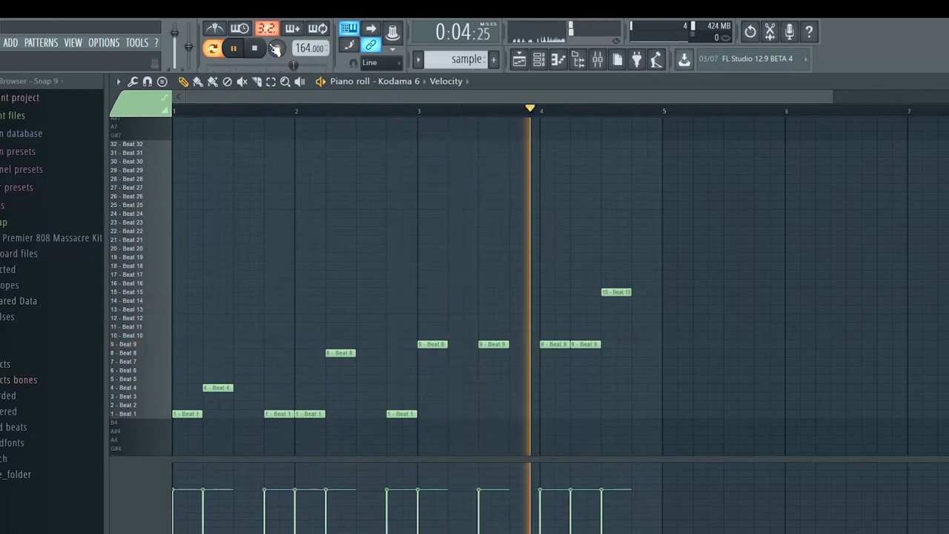
{"action": "key", "text": "space"}
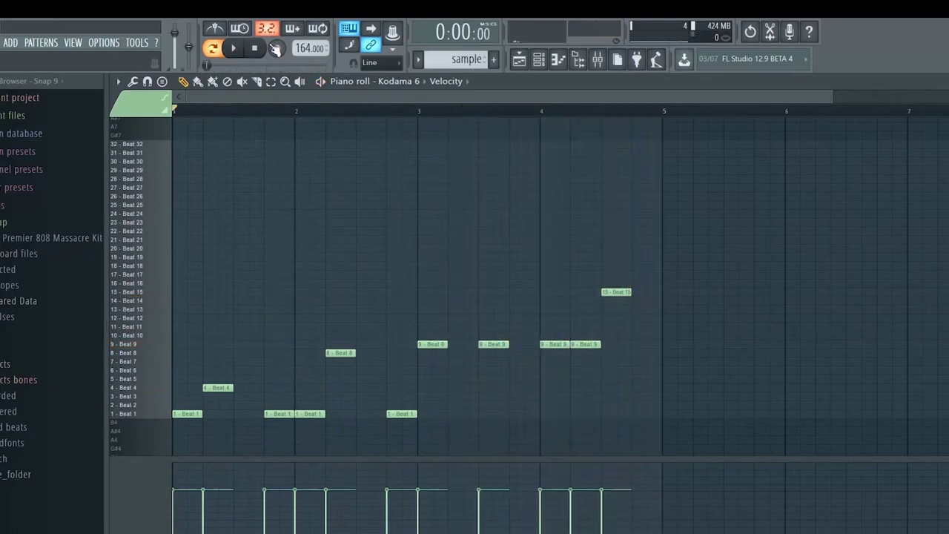
Step: Open the mixer and load Edison into an effect slot on the Master track
{"action": "left_click", "coordinate": [598, 60]}
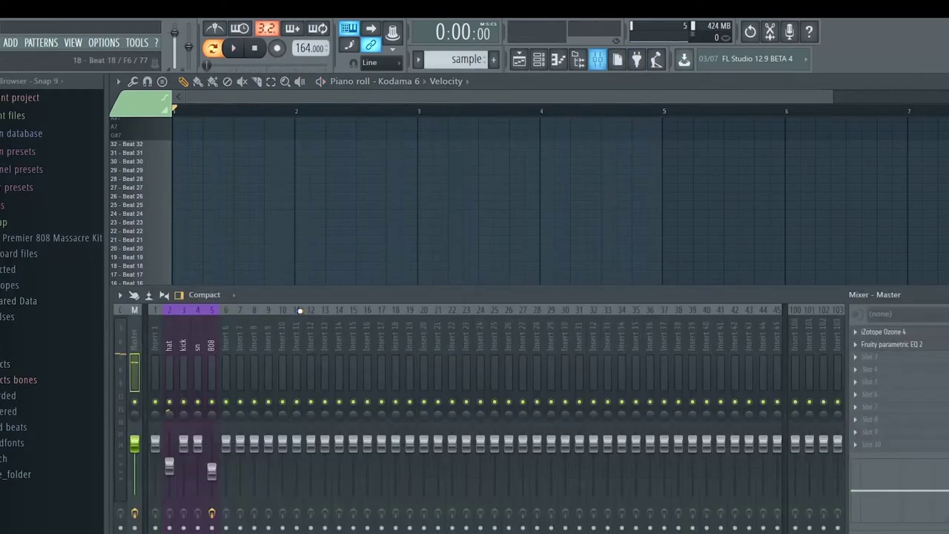
{"action": "left_click", "coordinate": [232, 342]}
{"action": "left_click", "coordinate": [851, 331]}
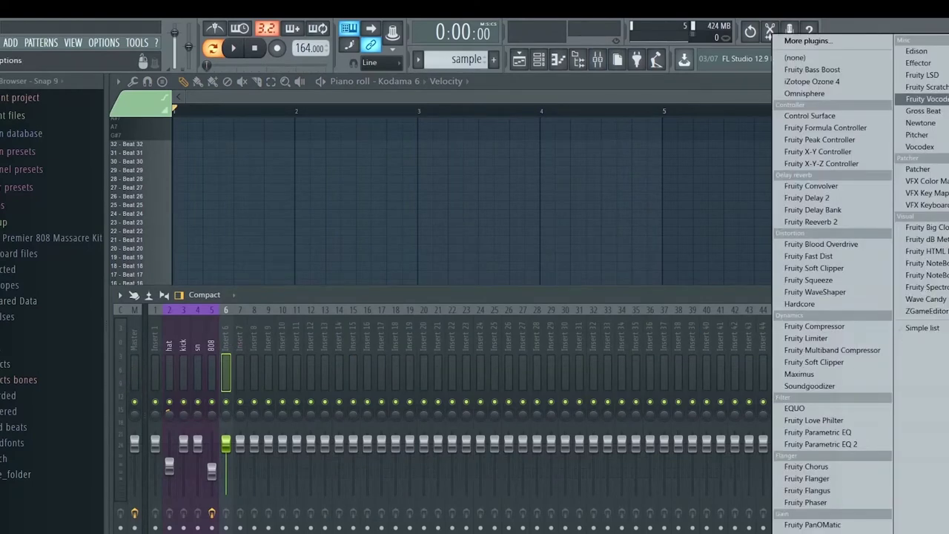
{"action": "left_click", "coordinate": [135, 344]}
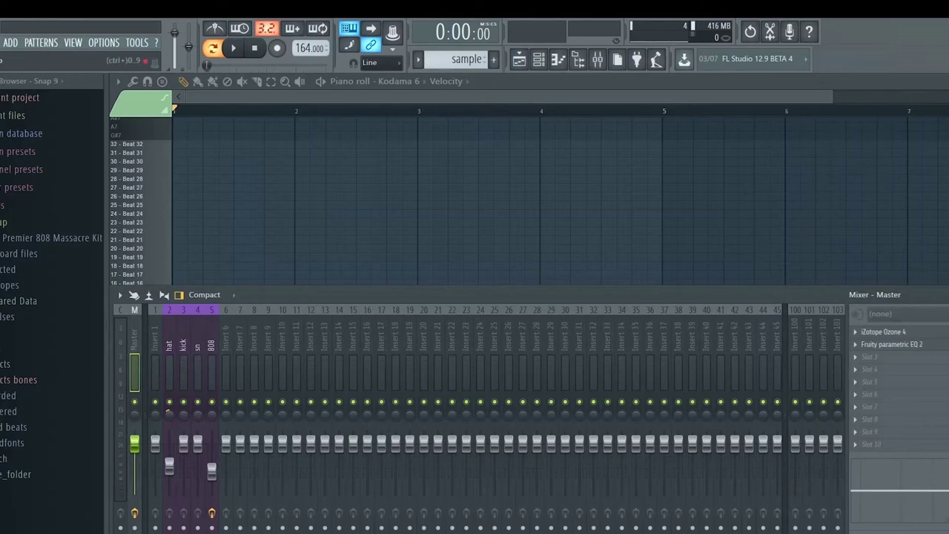
{"action": "left_click", "coordinate": [864, 363]}
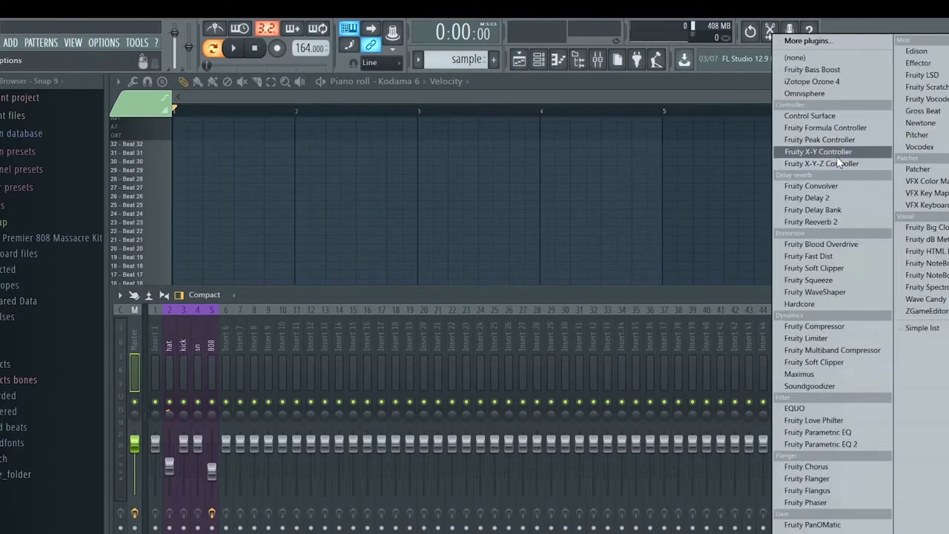
{"action": "left_click", "coordinate": [919, 51]}
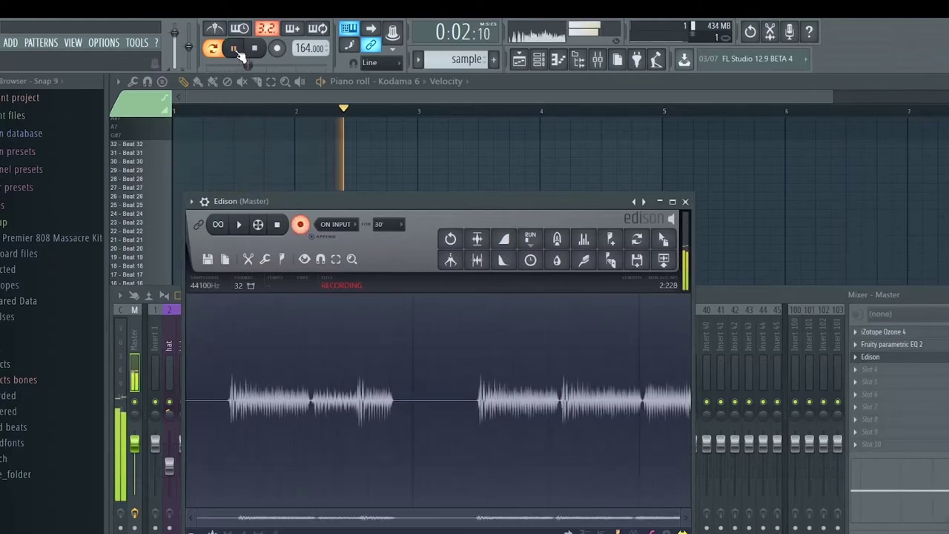
Step: Stop Edison's recording and the transport, leaving a 6.686-second capture in Edison
{"action": "left_click", "coordinate": [278, 227]}
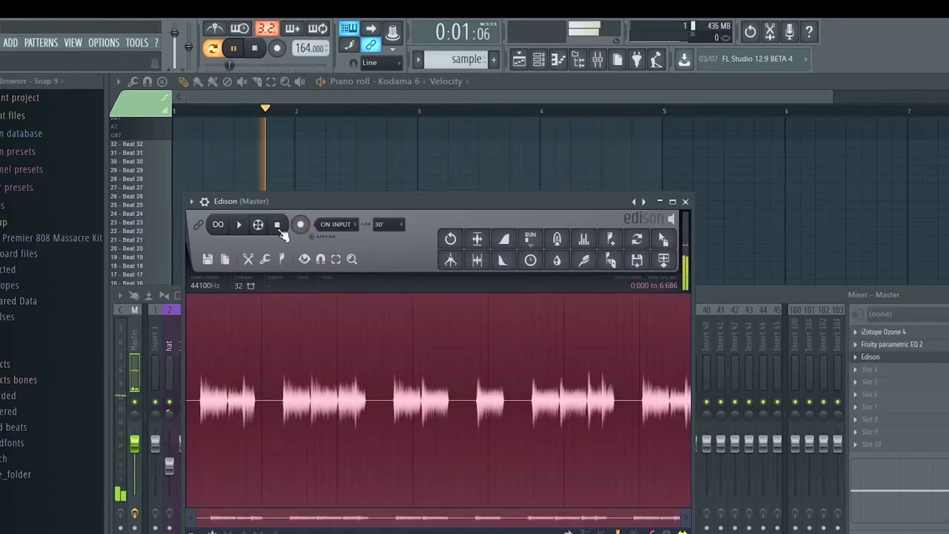
{"action": "left_click", "coordinate": [257, 51]}
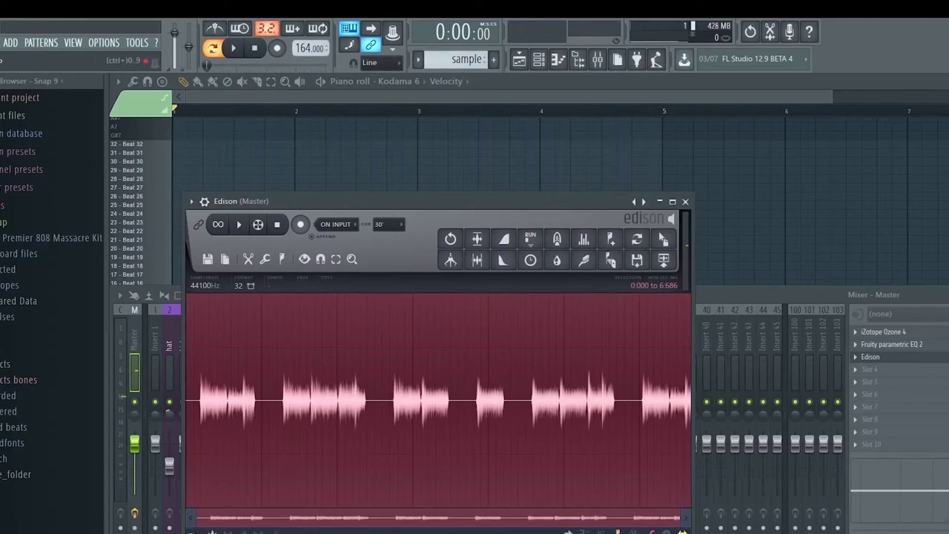
{"action": "key", "text": "F9"}
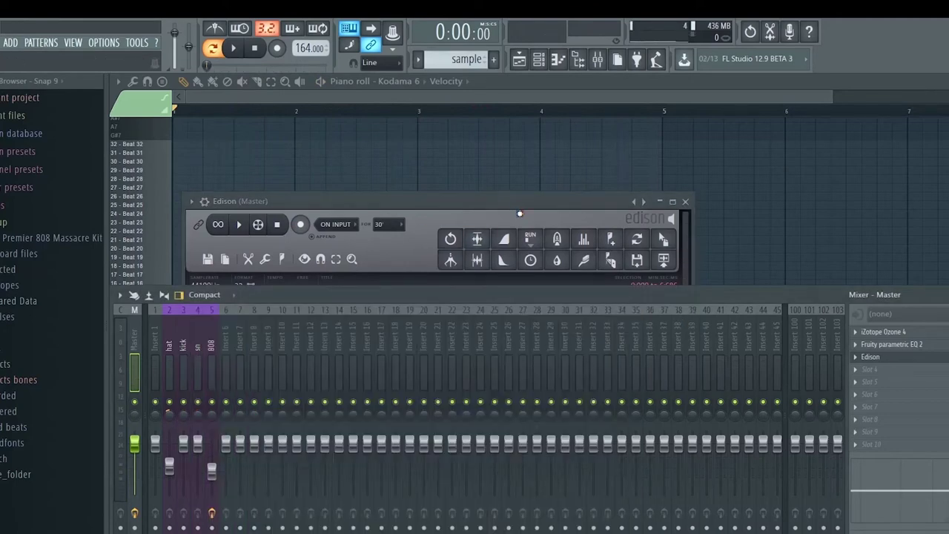
{"action": "left_click", "coordinate": [520, 214]}
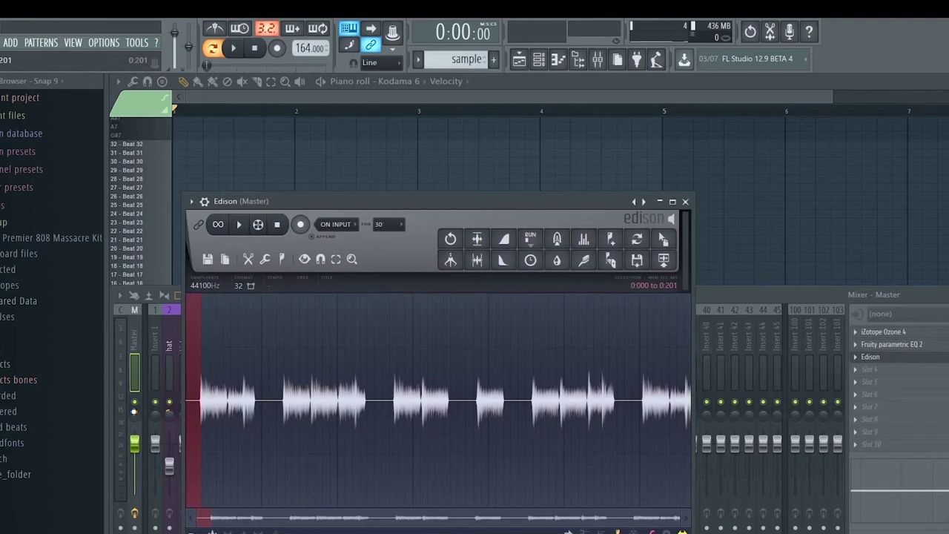
Step: Delete the recording's silent lead-in and tail, previewing it, to leave 5.828 seconds
{"action": "key", "text": "Delete"}
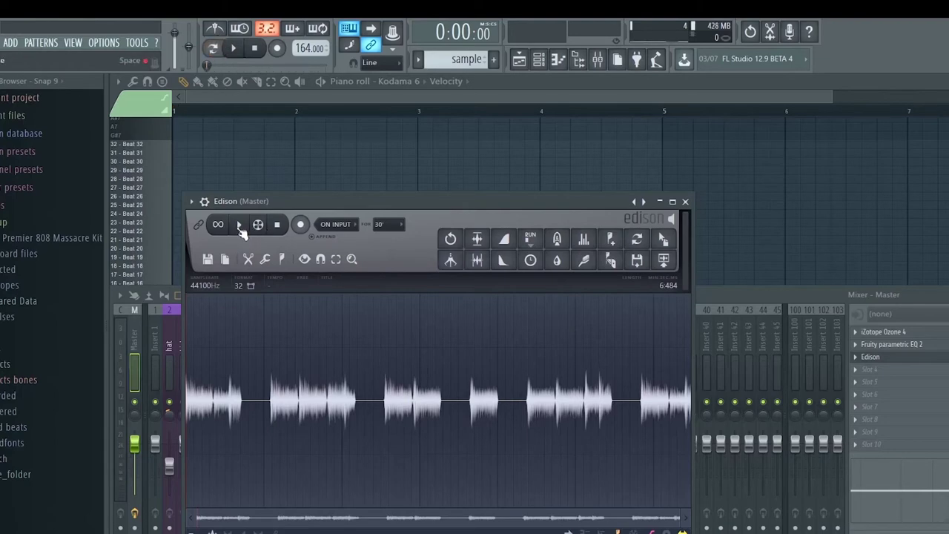
{"action": "key", "text": "F9"}
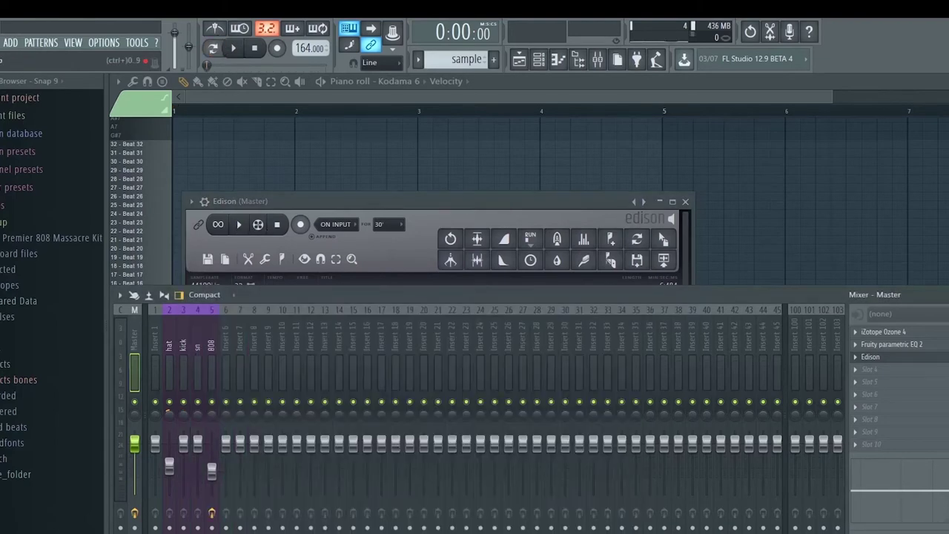
{"action": "left_click", "coordinate": [259, 239]}
{"action": "left_click", "coordinate": [250, 224]}
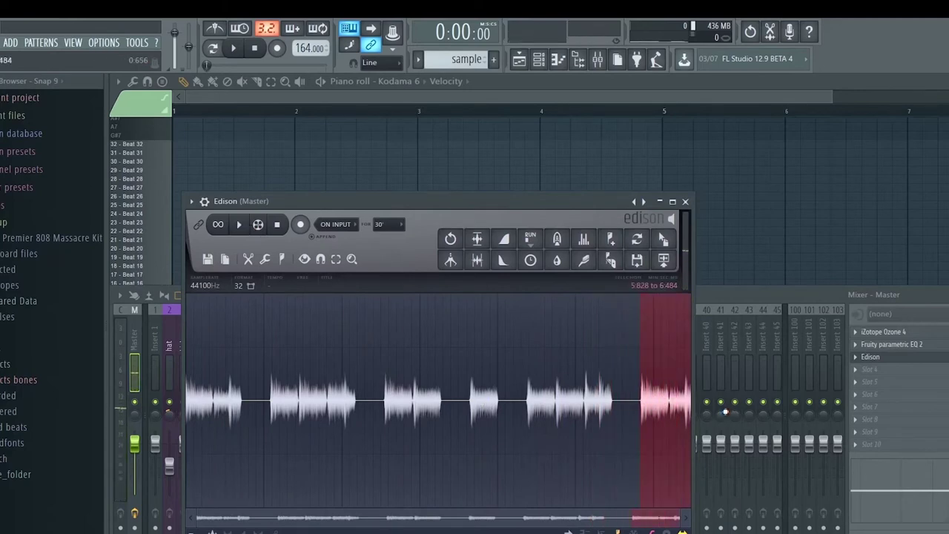
{"action": "key", "text": "Delete"}
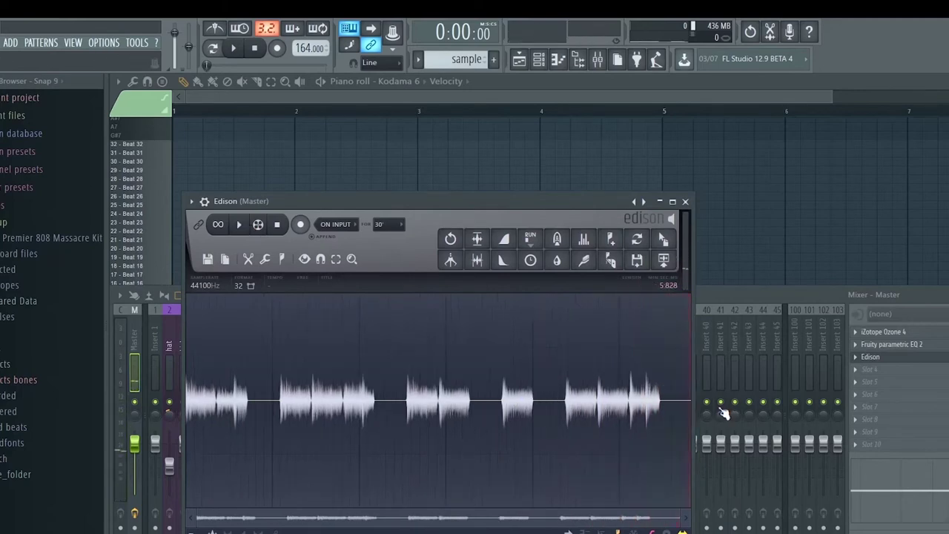
Step: Place the Edison recording as an audio clip on Track 2 over bars 1–5 and mute the Track 1 drums
{"action": "left_click", "coordinate": [597, 61]}
{"action": "left_click", "coordinate": [540, 61]}
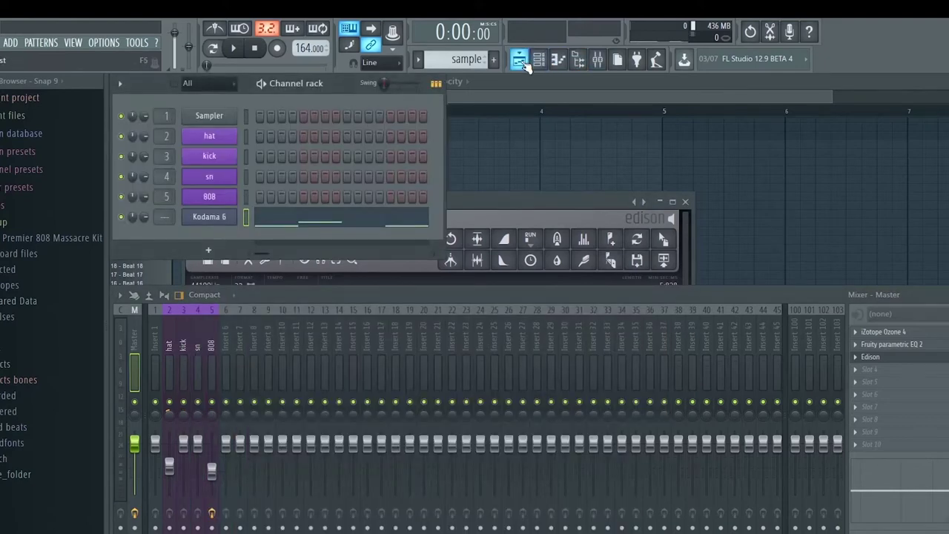
{"action": "left_click", "coordinate": [521, 62]}
{"action": "left_click", "coordinate": [598, 60]}
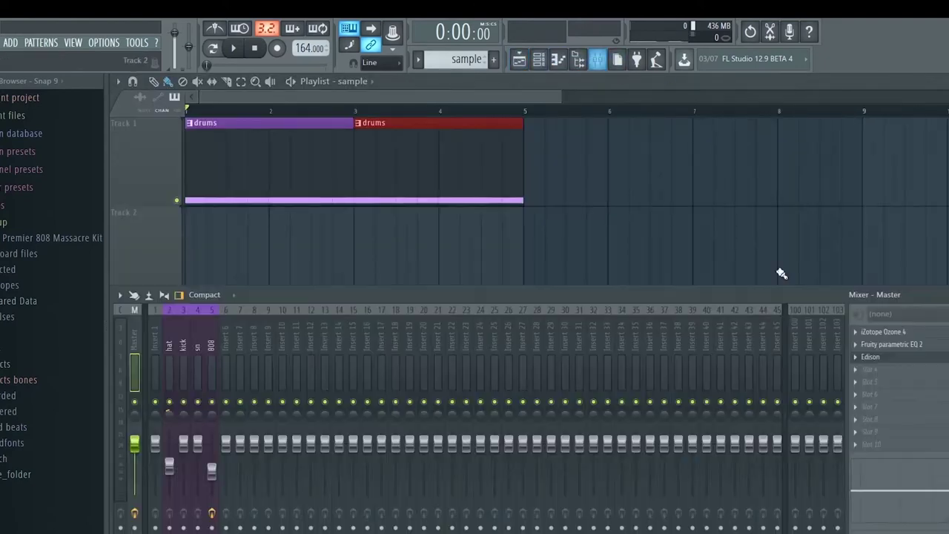
{"action": "left_click", "coordinate": [871, 358]}
{"action": "left_click_drag", "start_coordinate": [664, 238], "coordinate": [40, 259]}
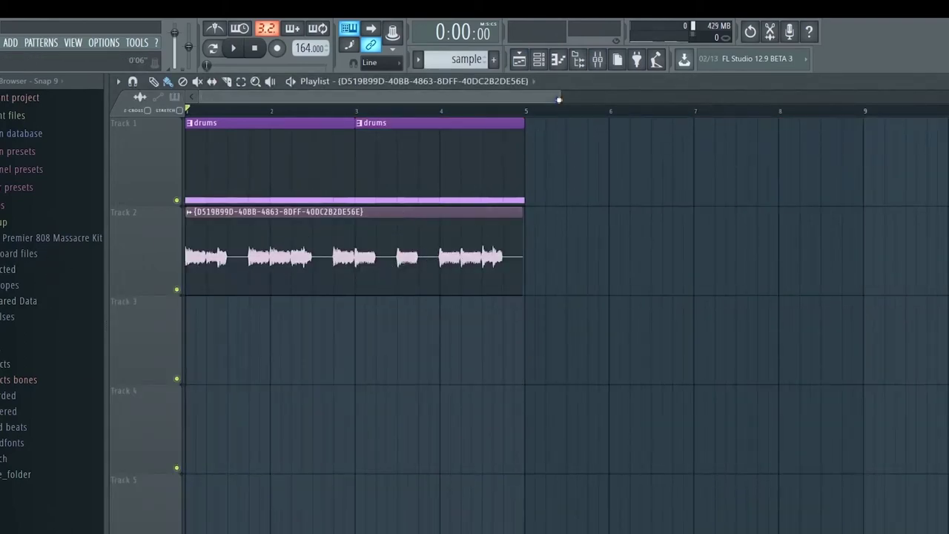
{"action": "left_click_drag", "start_coordinate": [560, 97], "coordinate": [532, 130]}
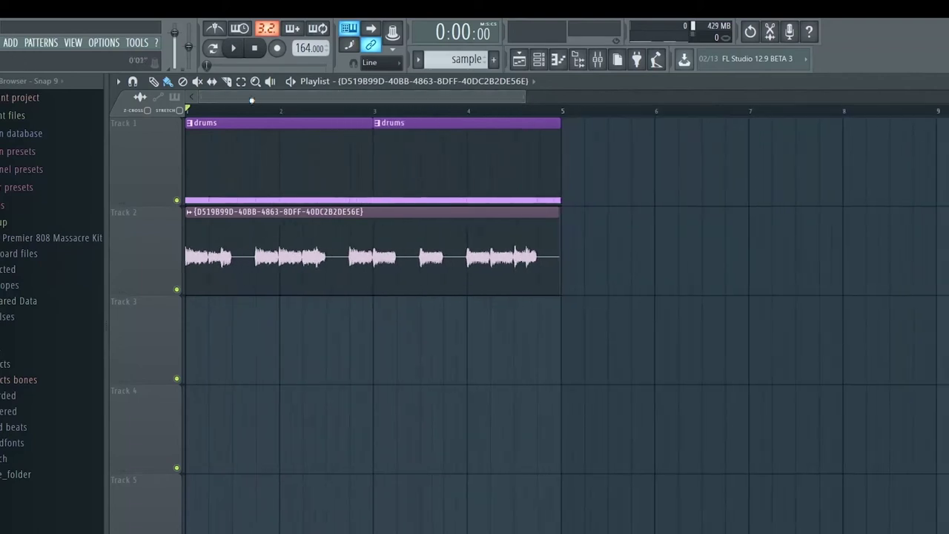
{"action": "left_click", "coordinate": [181, 201]}
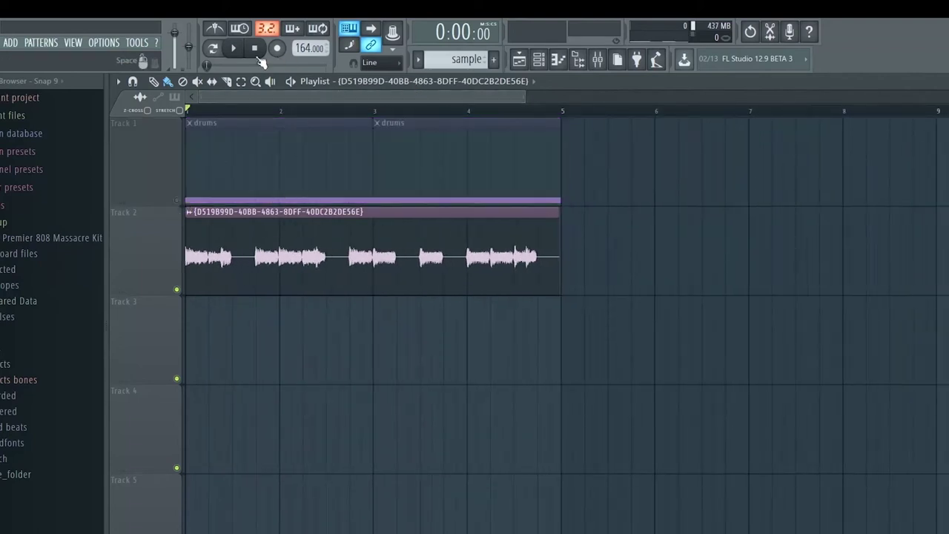
Step: Time-stretch the Track 2 clip with Autodetect, matched to the 164 project tempo
{"action": "double_click", "coordinate": [418, 233]}
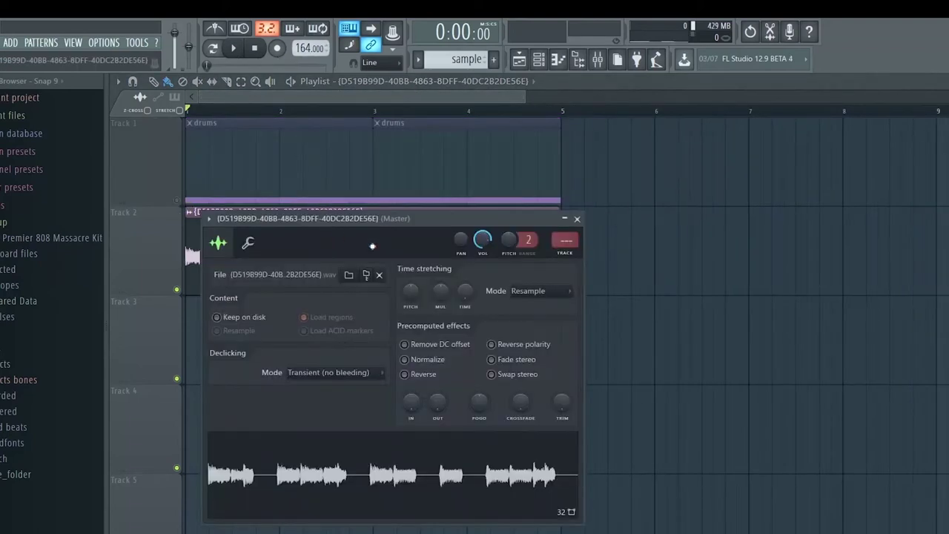
{"action": "mouse_move", "coordinate": [466, 294]}
{"action": "left_mouse_down"}
{"action": "mouse_move", "coordinate": [466, 281]}
{"action": "mouse_move", "coordinate": [468, 291]}
{"action": "left_mouse_up"}
{"action": "right_click", "coordinate": [465, 294]}
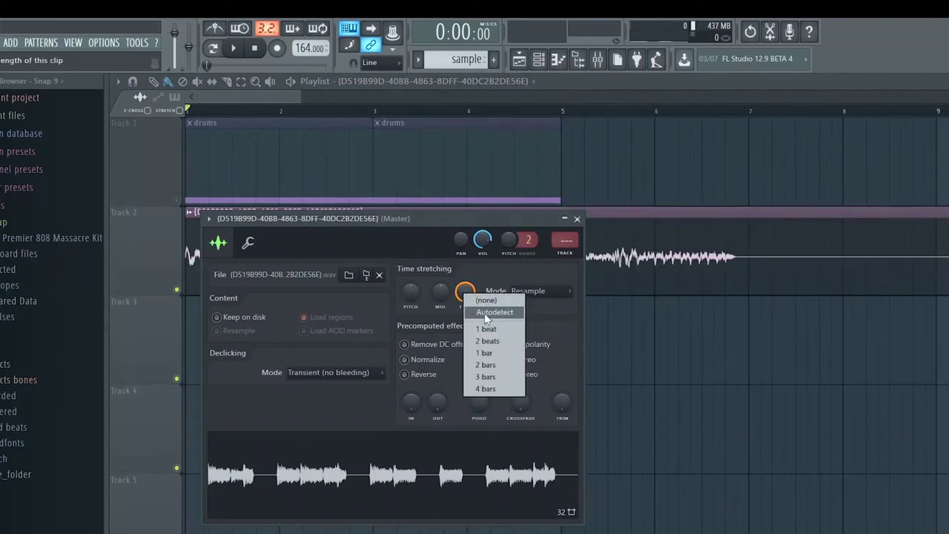
{"action": "left_click", "coordinate": [479, 320]}
{"action": "left_click", "coordinate": [494, 498]}
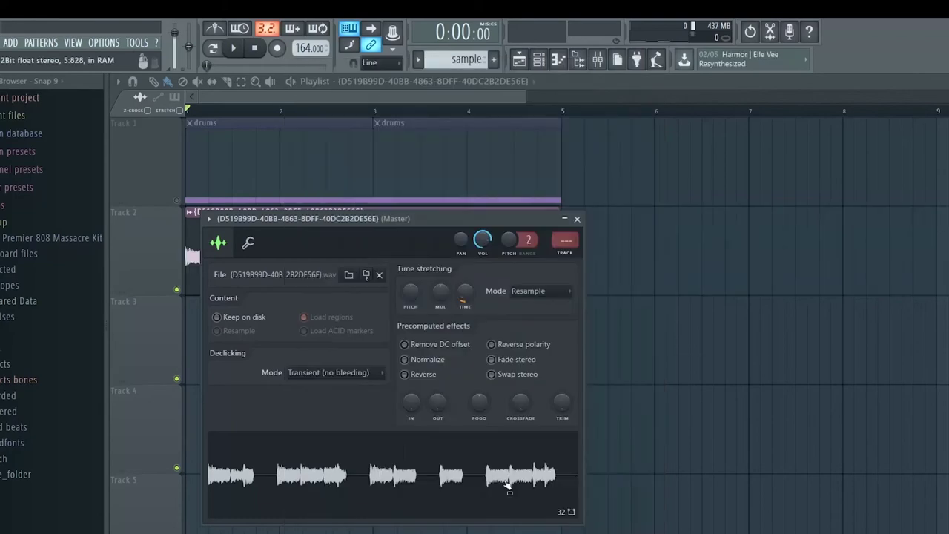
{"action": "left_click_drag", "start_coordinate": [448, 220], "coordinate": [841, 273]}
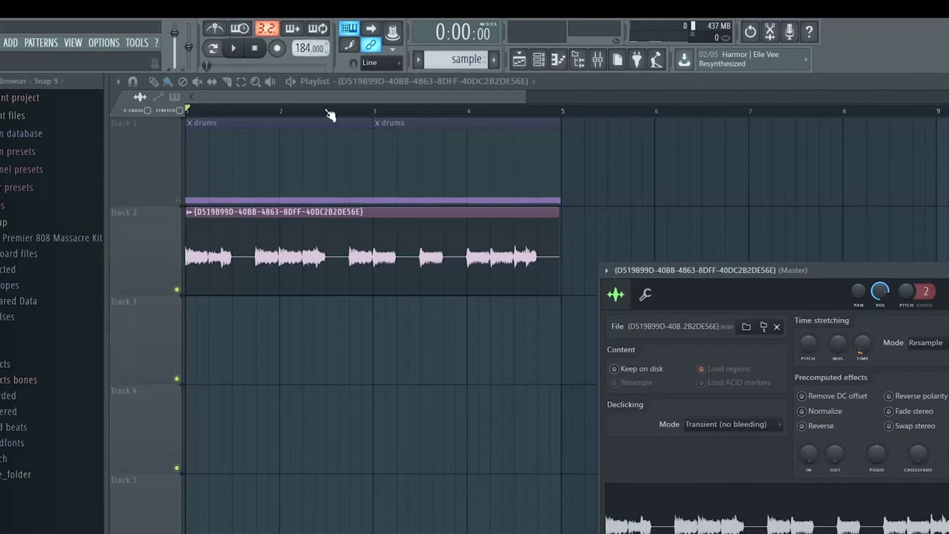
Step: Close the clip's sample settings and start playback with the mixer showing
{"action": "left_click", "coordinate": [533, 103]}
{"action": "scroll", "coordinate": [533, 103], "scroll_direction": "down", "scroll_amount": 3}
{"action": "key", "text": "space"}
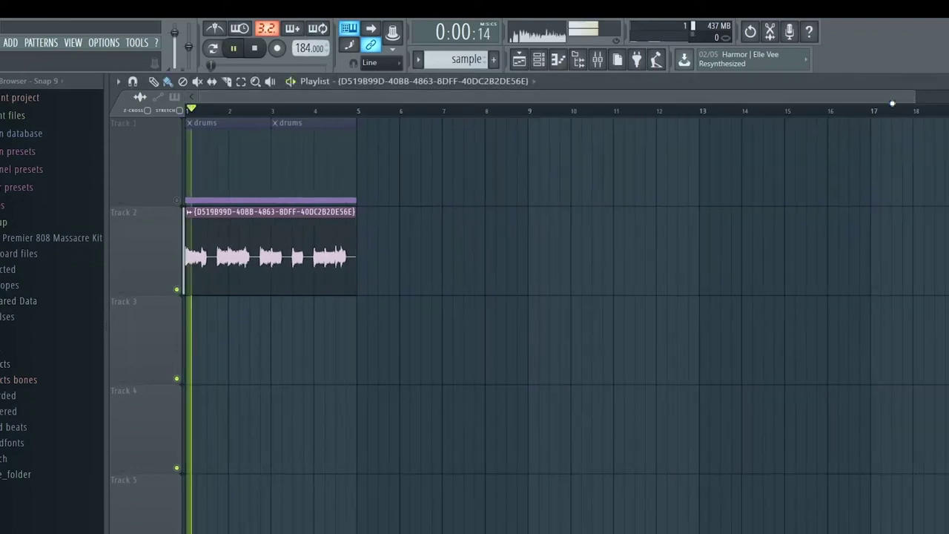
{"action": "left_click", "coordinate": [597, 61]}
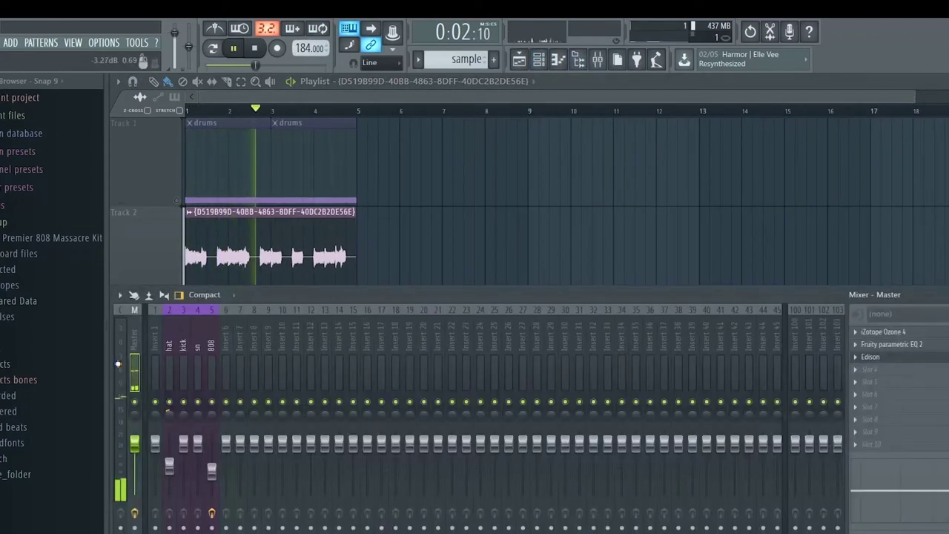
Step: Rename the Track 2 clip to 'sample', colour it purple, and stop playback
{"action": "left_click", "coordinate": [189, 212]}
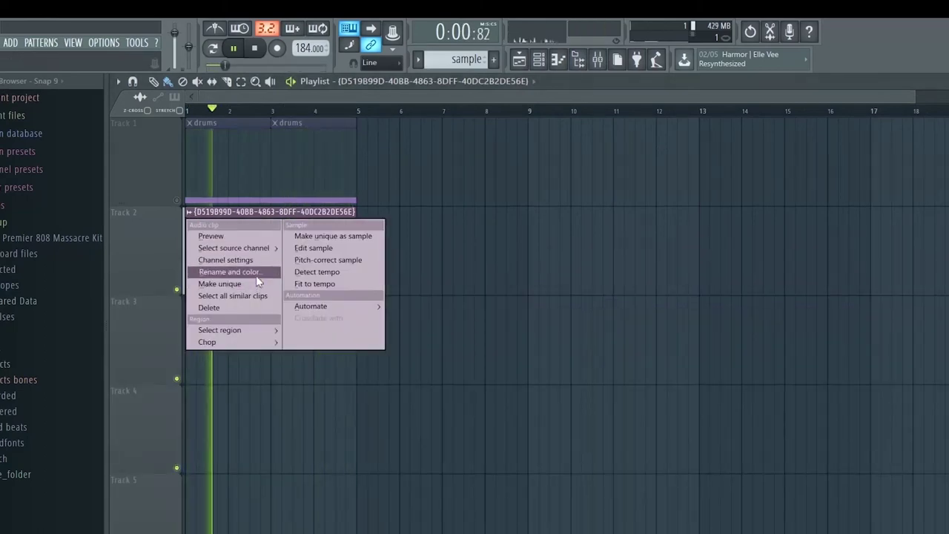
{"action": "left_click", "coordinate": [257, 274]}
{"action": "type", "text": "sample"}
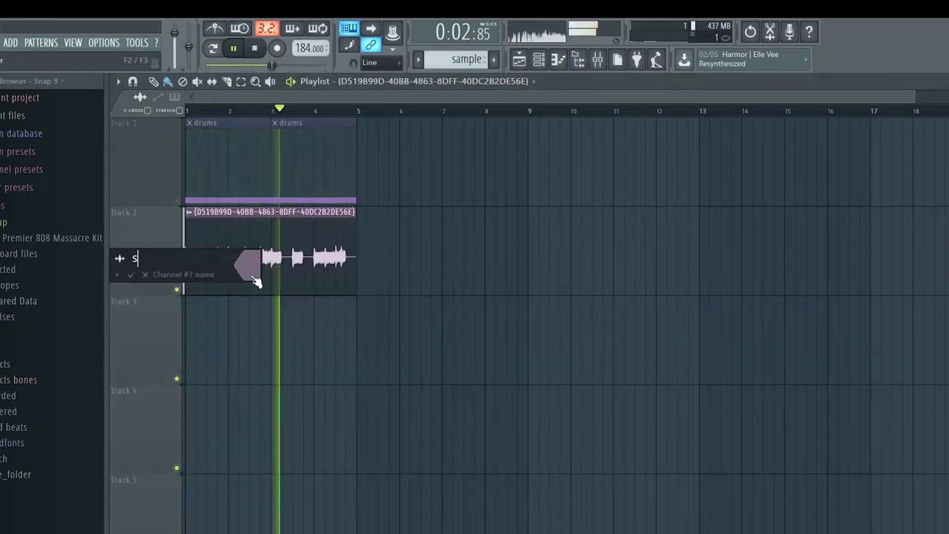
{"action": "left_click", "coordinate": [252, 266]}
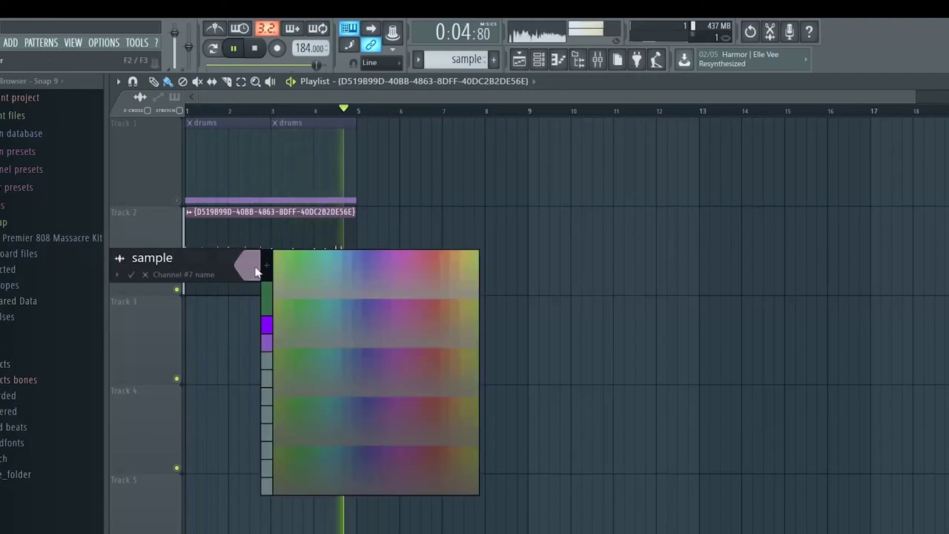
{"action": "left_click", "coordinate": [270, 322]}
{"action": "key", "text": "Return"}
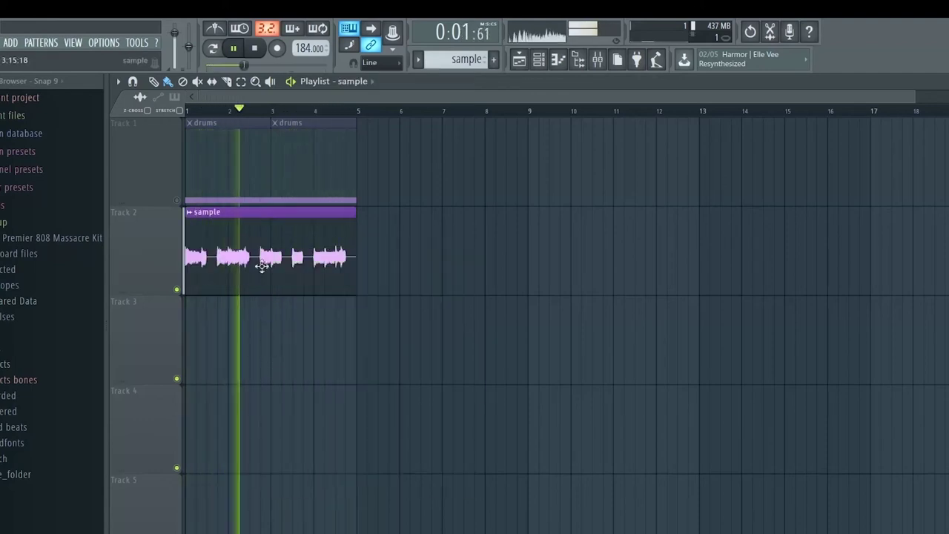
{"action": "key", "text": "space"}
{"action": "double_click", "coordinate": [262, 263]}
Step: Load Fruity Parametric EQ 2 into slot 1 of the sample insert
{"action": "key", "text": "ctrl+l"}
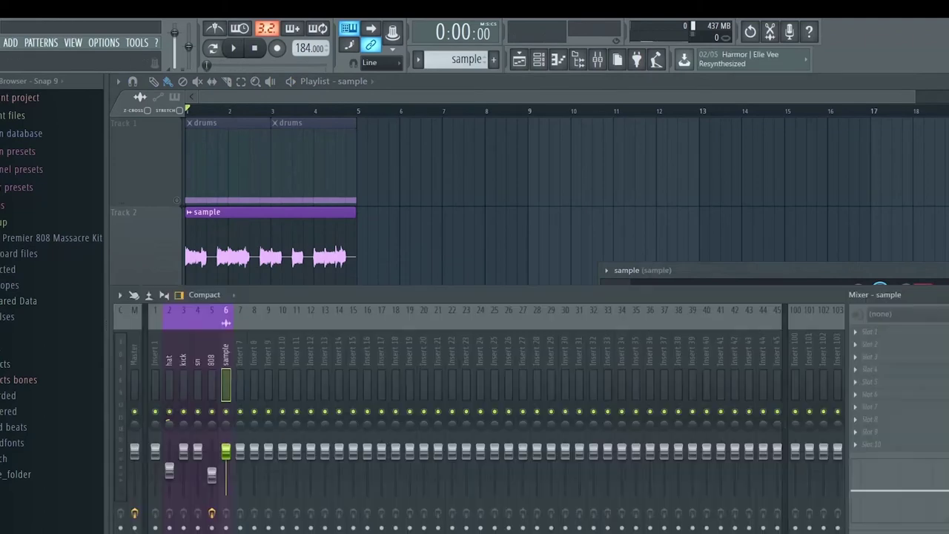
{"action": "key", "text": "space"}
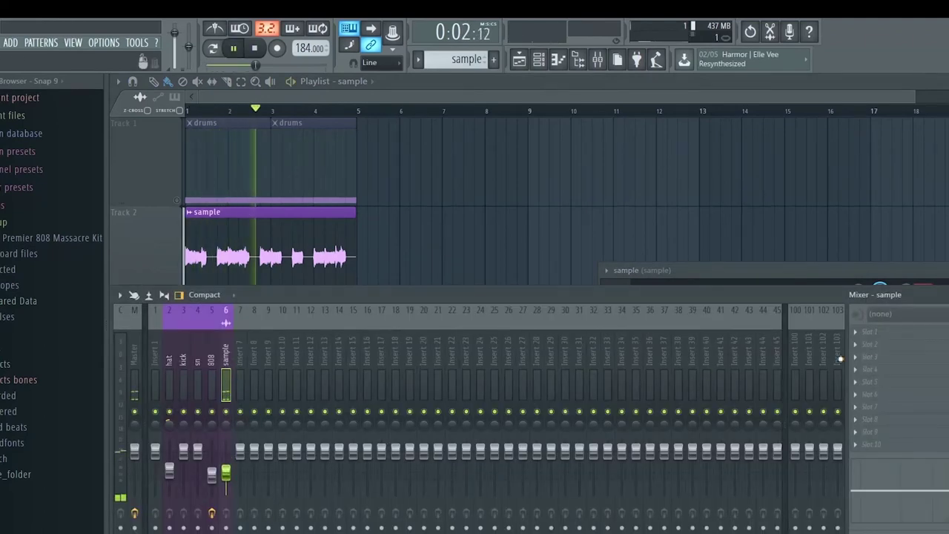
{"action": "left_click", "coordinate": [860, 333]}
{"action": "key", "text": "space"}
{"action": "left_click", "coordinate": [815, 447]}
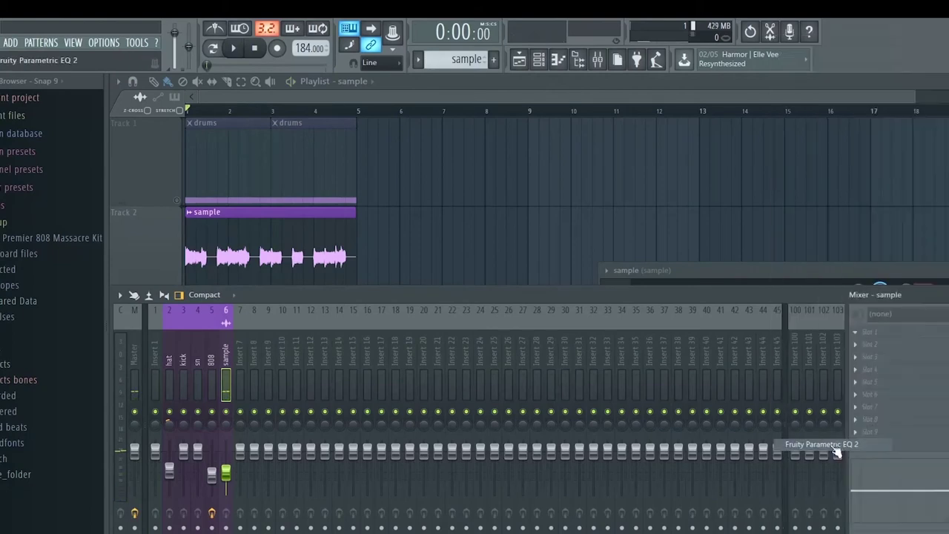
Step: Apply a band-pass cut preset to the EQ and raise its high-pass cutoff
{"action": "left_click", "coordinate": [256, 172]}
{"action": "mouse_move", "coordinate": [275, 205]}
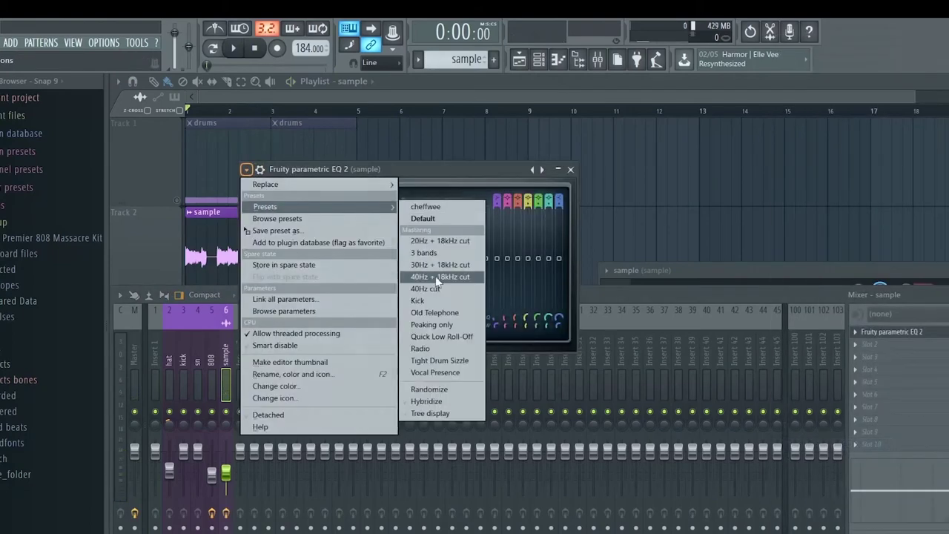
{"action": "left_click", "coordinate": [437, 279]}
{"action": "key", "text": "space"}
{"action": "left_click_drag", "start_coordinate": [275, 267], "coordinate": [335, 267]}
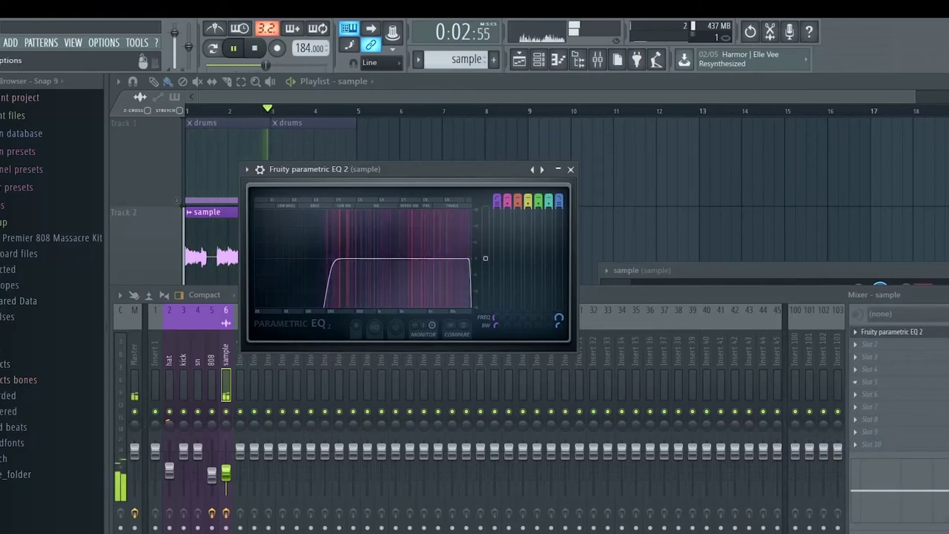
{"action": "key", "text": "space"}
Step: Add Fruity Flanger in slot 2 and nudge the sample insert's volume up
{"action": "left_click", "coordinate": [860, 345]}
{"action": "left_click", "coordinate": [858, 479]}
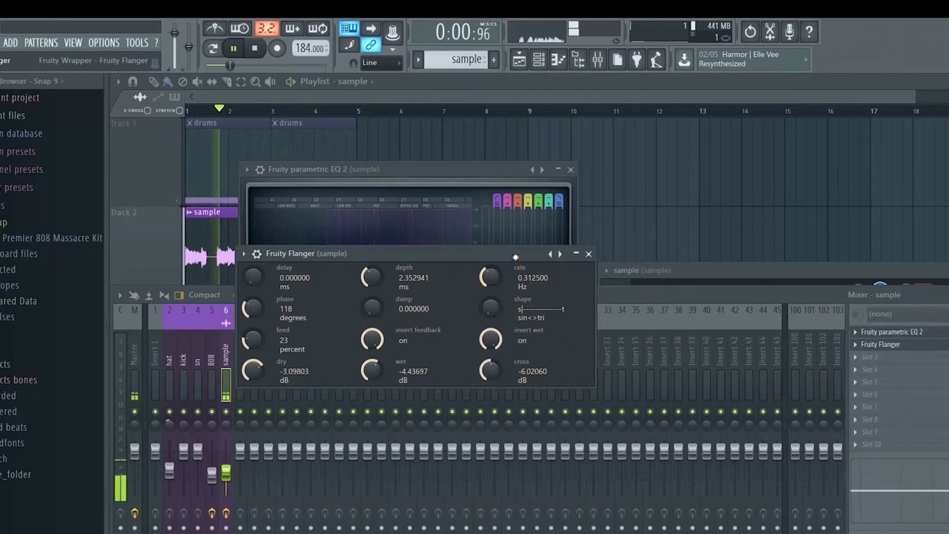
{"action": "left_click_drag", "start_coordinate": [523, 292], "coordinate": [732, 275]}
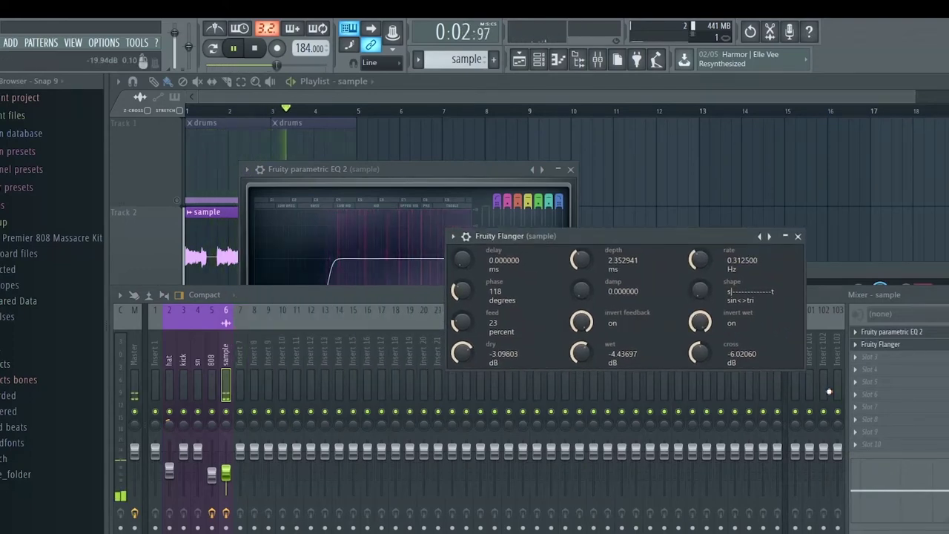
{"action": "left_click", "coordinate": [227, 475]}
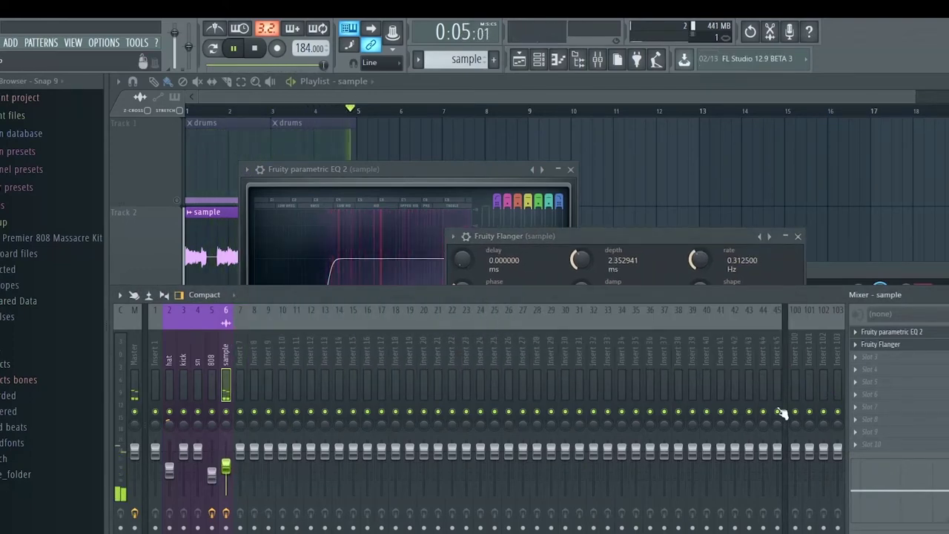
Step: Load Fruity Reeverb 2 into slot 3, audition it, then unmute the Track 1 drums
{"action": "key", "text": "space"}
{"action": "left_click", "coordinate": [860, 361]}
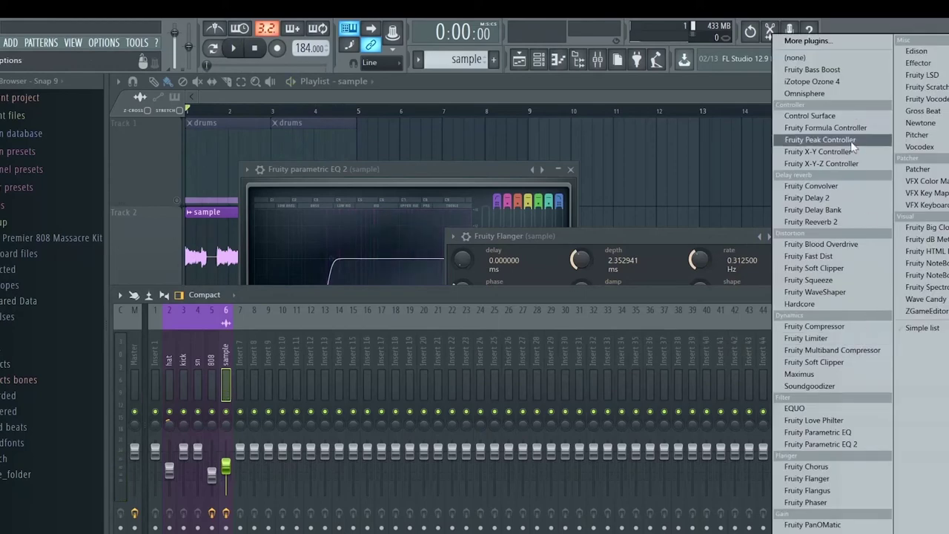
{"action": "left_click", "coordinate": [853, 221]}
{"action": "key", "text": "space"}
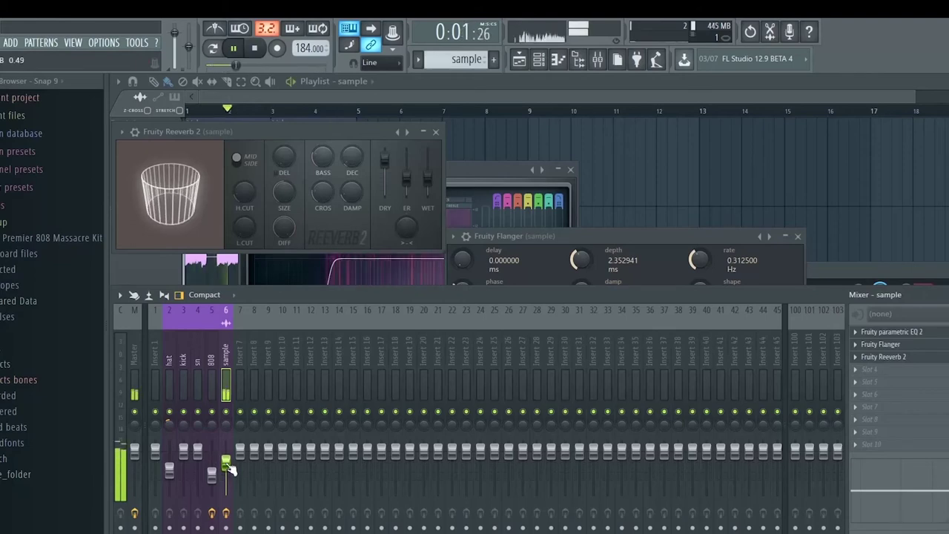
{"action": "left_click", "coordinate": [603, 84]}
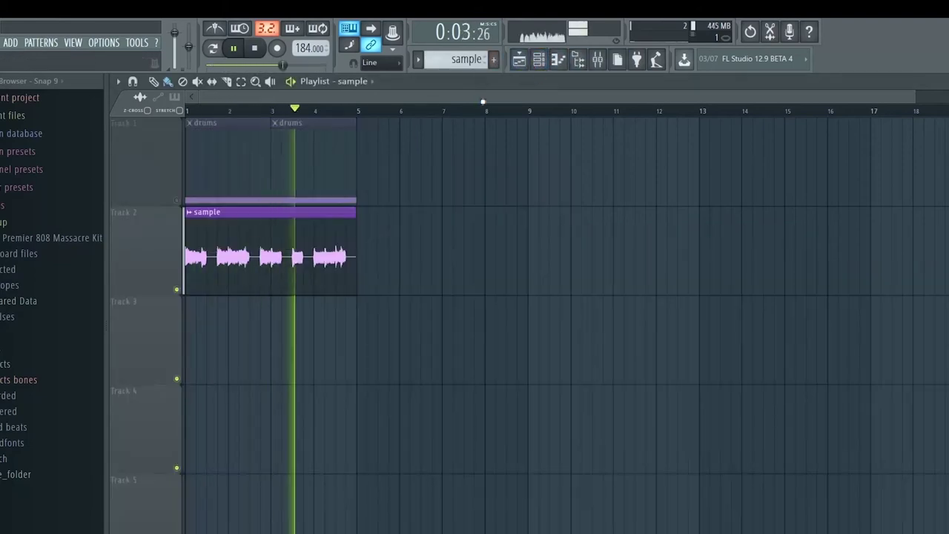
{"action": "key", "text": "space"}
{"action": "left_click", "coordinate": [177, 200]}
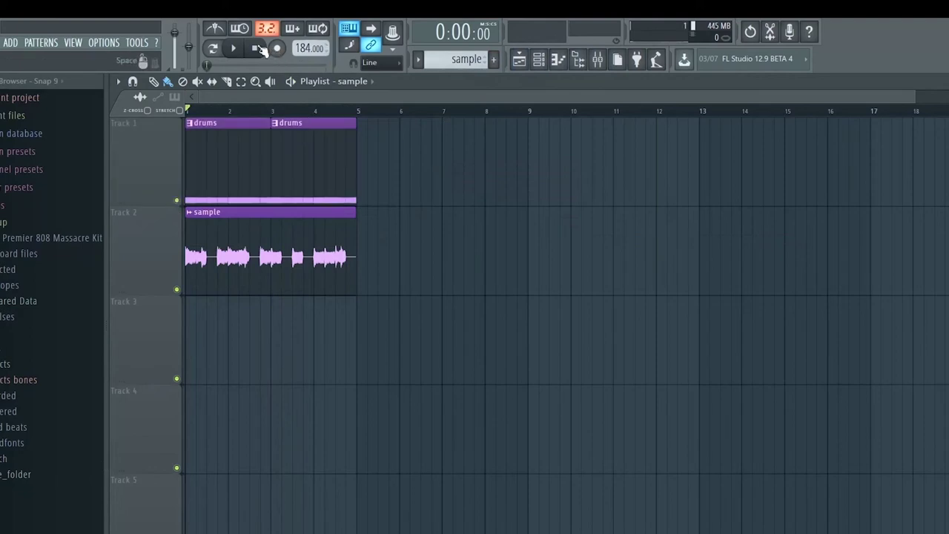
Step: Delete four hat notes from the drums pattern, three in bar 1 and one in bar 2
{"action": "key", "text": "space"}
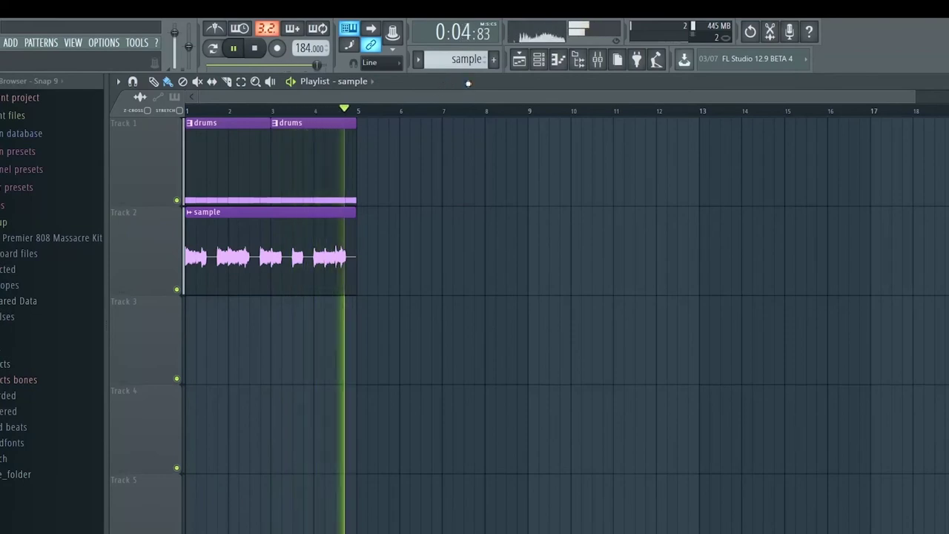
{"action": "left_click", "coordinate": [537, 60]}
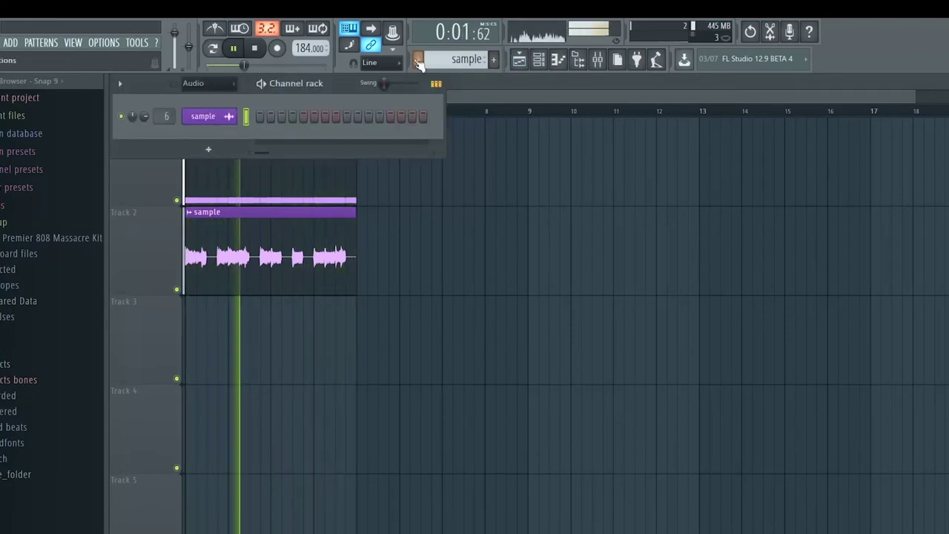
{"action": "left_click", "coordinate": [452, 60]}
{"action": "left_click", "coordinate": [426, 86]}
{"action": "left_click", "coordinate": [315, 136]}
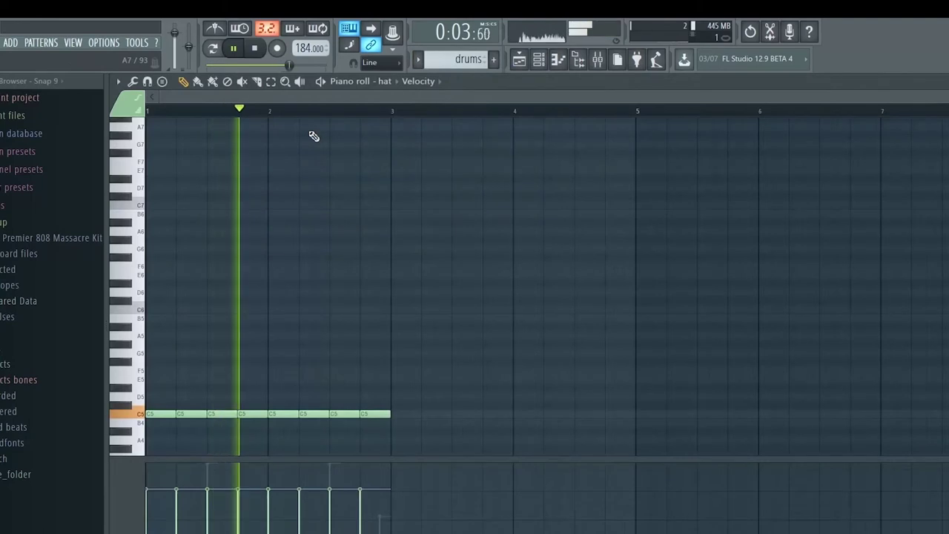
{"action": "right_click", "coordinate": [163, 413]}
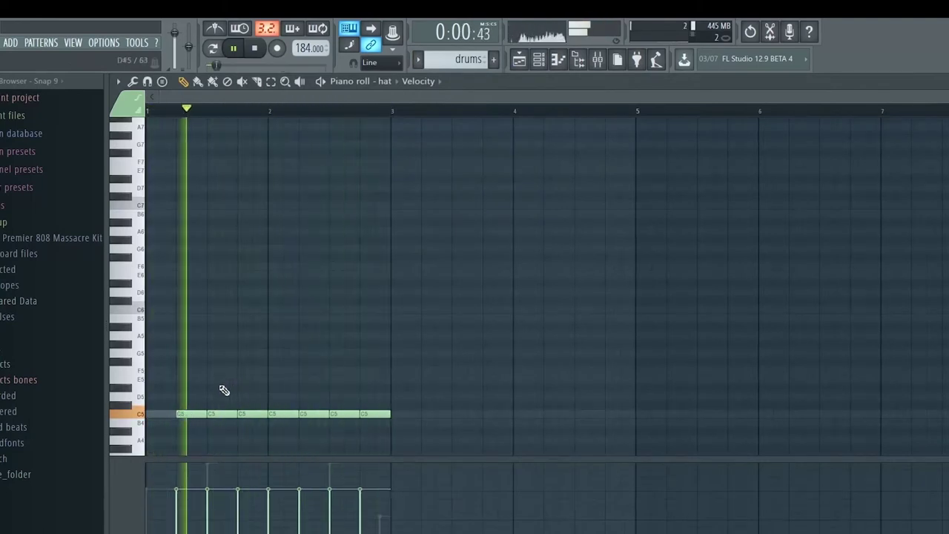
{"action": "right_click", "coordinate": [223, 412]}
{"action": "right_click", "coordinate": [280, 413]}
{"action": "right_click", "coordinate": [345, 414]}
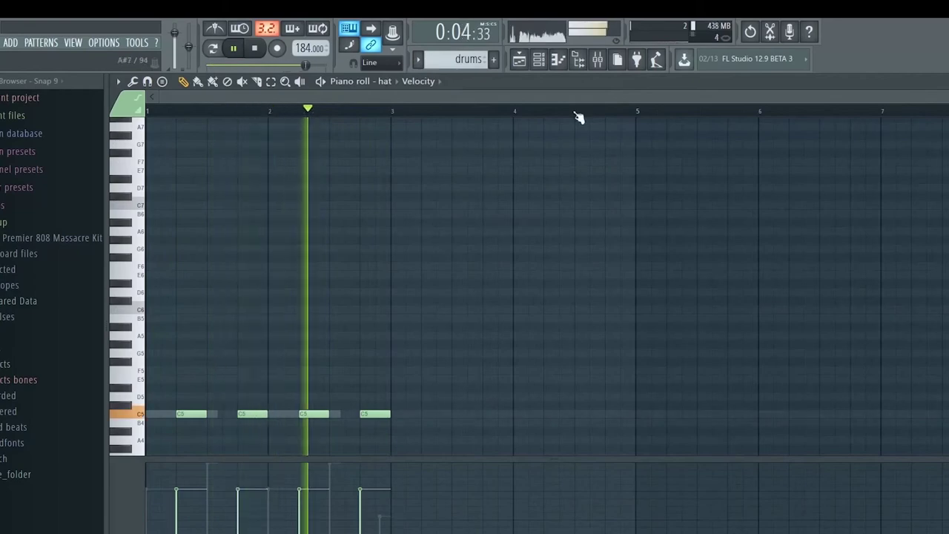
Step: Lower the sample insert's volume slightly and shift its EQ low-pass cutoff
{"action": "left_click", "coordinate": [597, 59]}
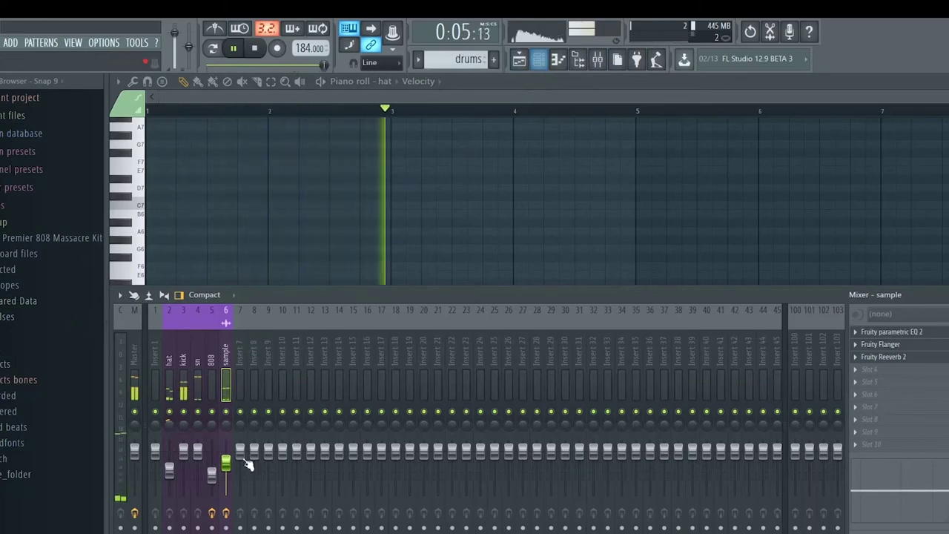
{"action": "left_click_drag", "start_coordinate": [227, 464], "coordinate": [226, 470]}
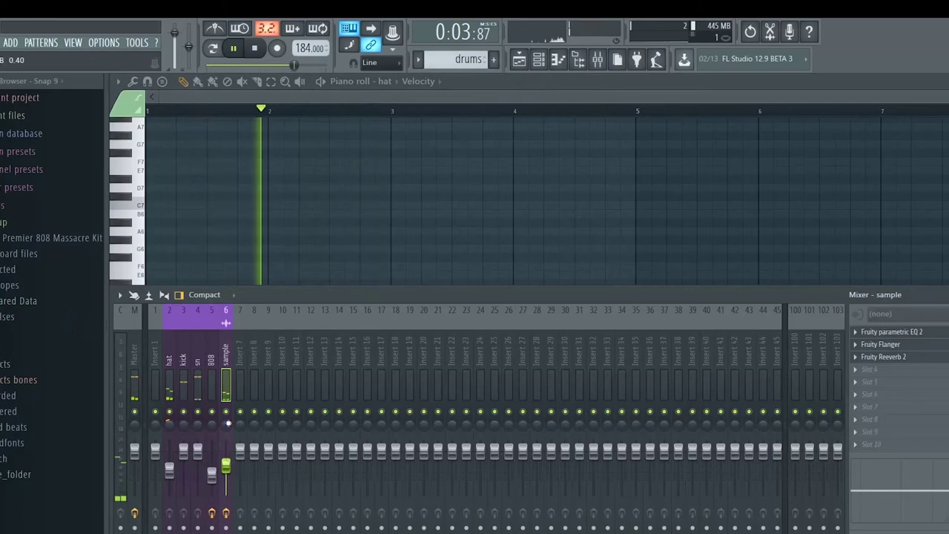
{"action": "left_click", "coordinate": [924, 333]}
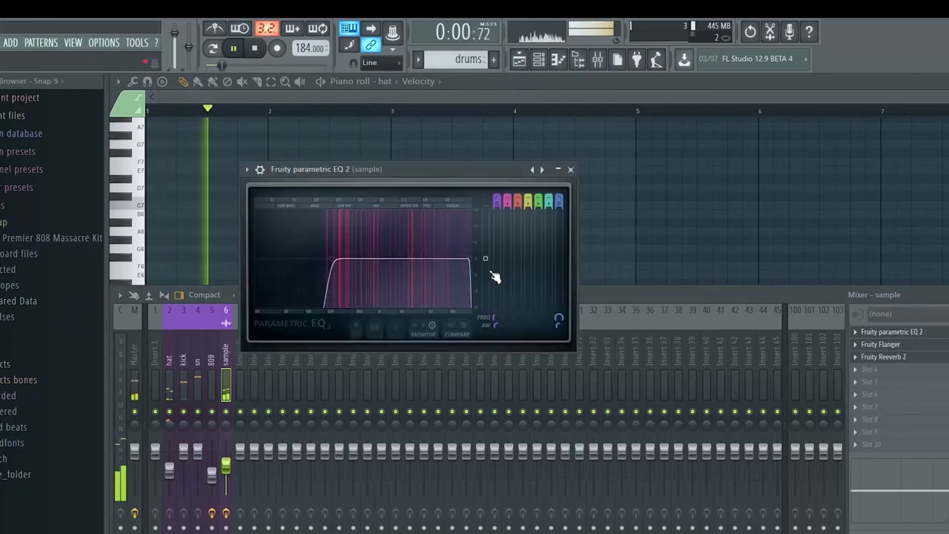
{"action": "left_click_drag", "start_coordinate": [415, 258], "coordinate": [426, 259]}
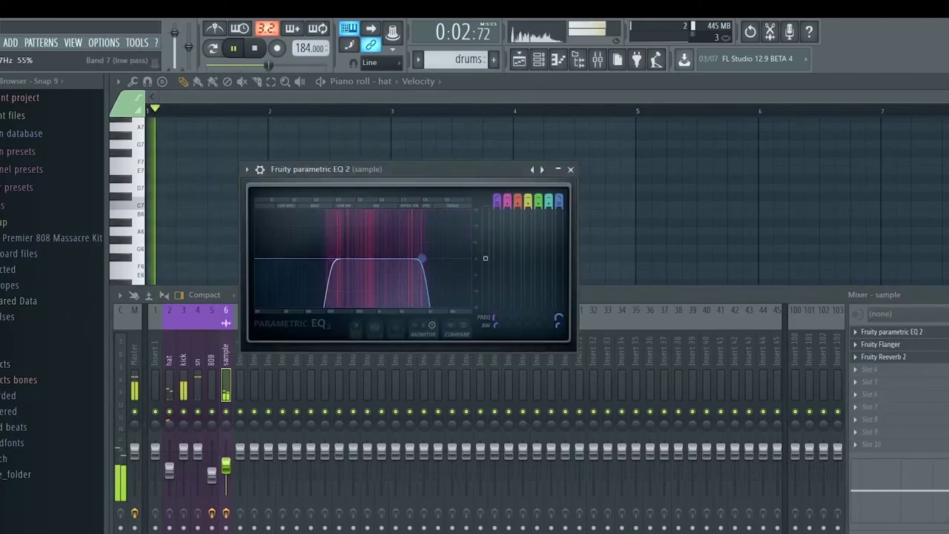
{"action": "left_click", "coordinate": [335, 393]}
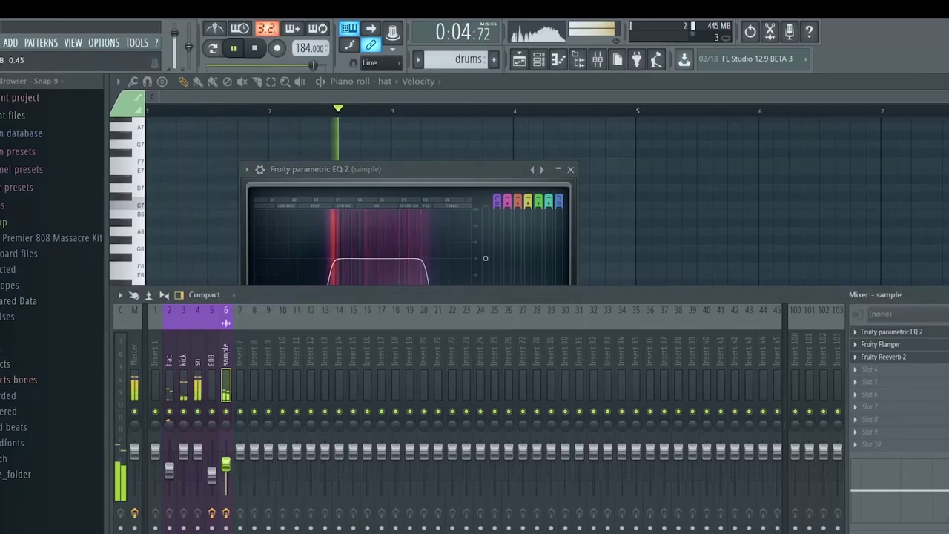
Step: Place the HHI2_97_Vinyl_Lp sample from the fx samples folder onto Track 3
{"action": "key", "text": "F5"}
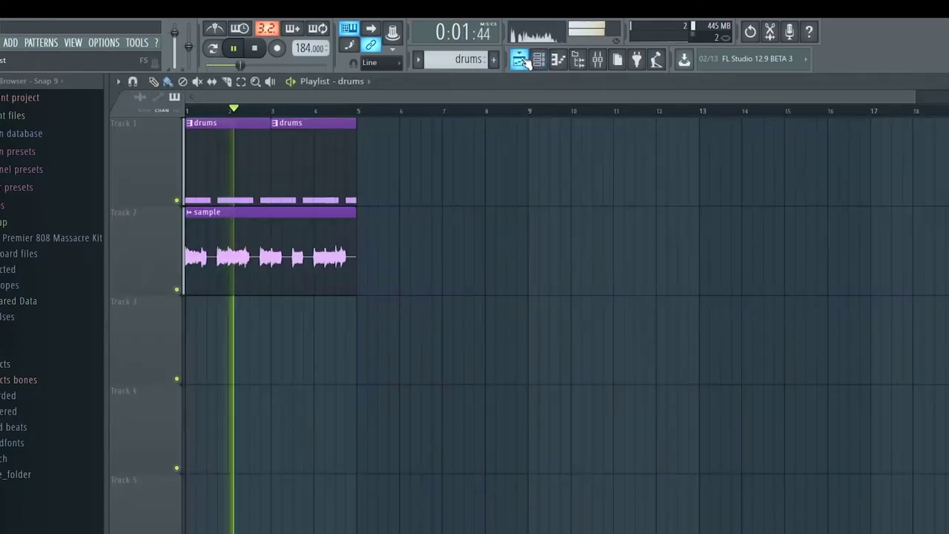
{"action": "key", "text": "space"}
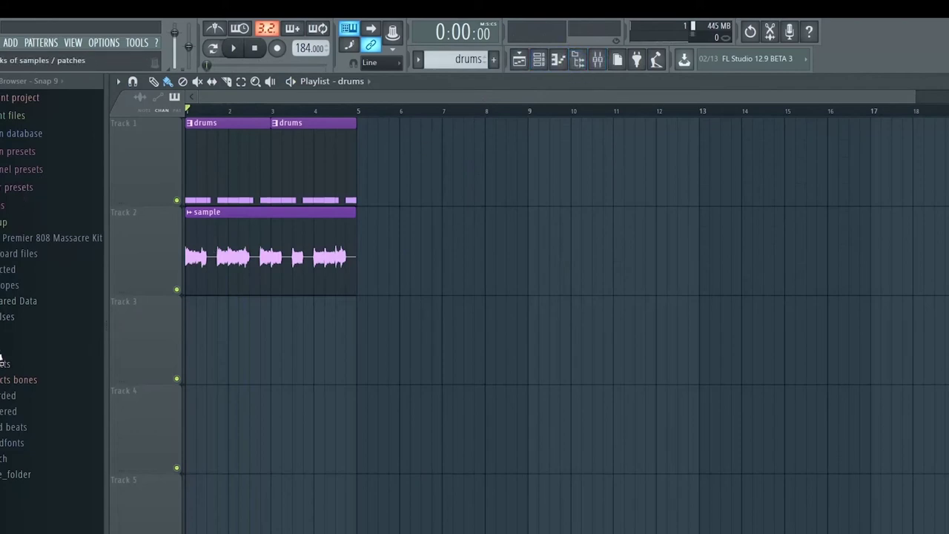
{"action": "left_click", "coordinate": [59, 349]}
{"action": "scroll", "coordinate": [64, 478], "scroll_direction": "down", "scroll_amount": 3}
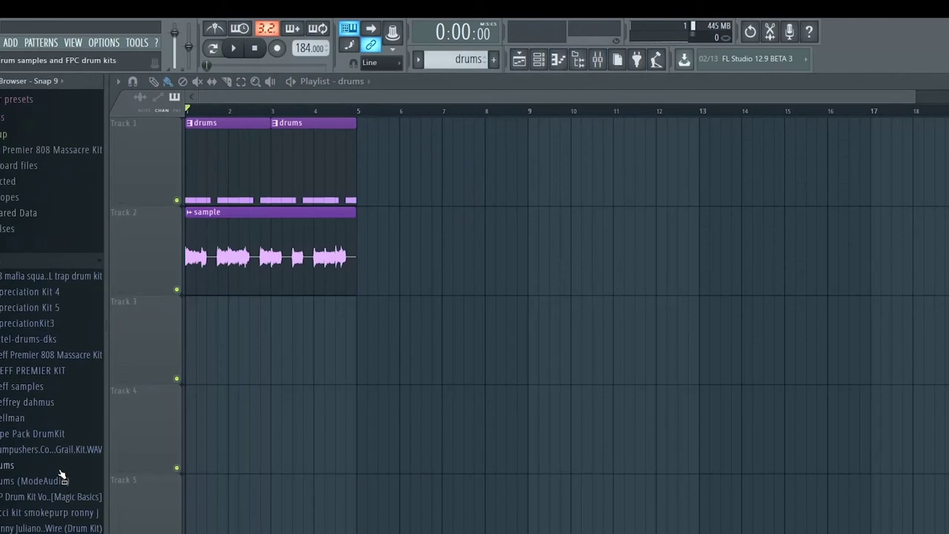
{"action": "left_click", "coordinate": [63, 406]}
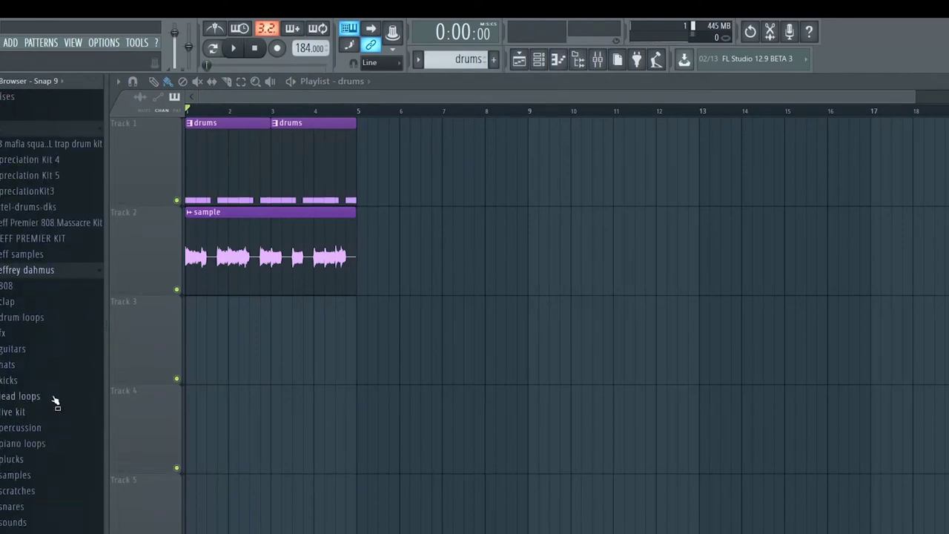
{"action": "left_click", "coordinate": [51, 332]}
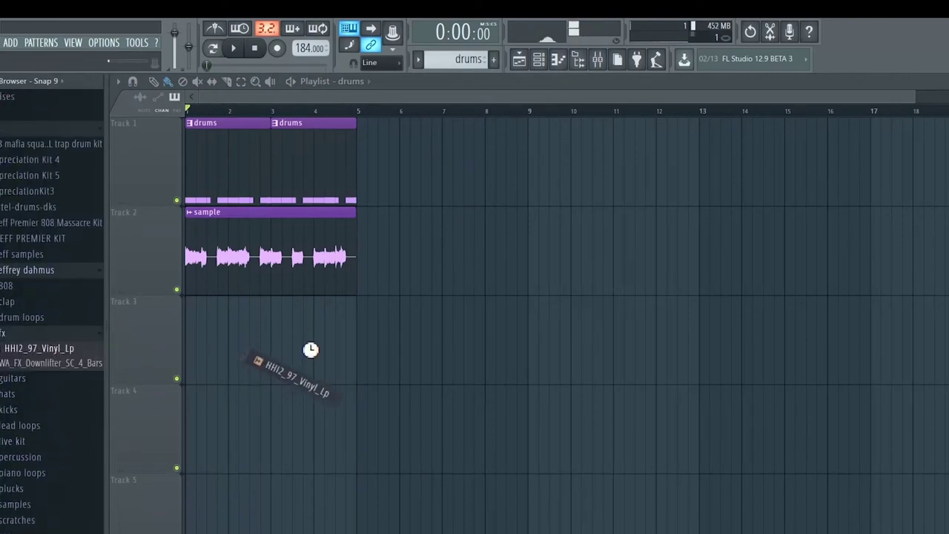
{"action": "left_click_drag", "start_coordinate": [256, 361], "coordinate": [165, 325]}
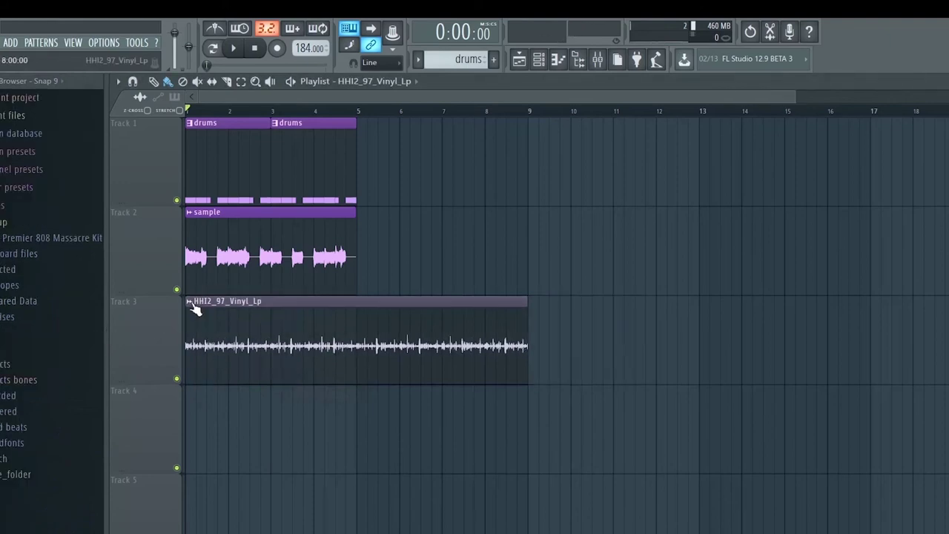
Step: Rename the Track 3 clip to 'vynil' and confirm the name
{"action": "left_click", "coordinate": [196, 304]}
{"action": "left_click", "coordinate": [251, 359]}
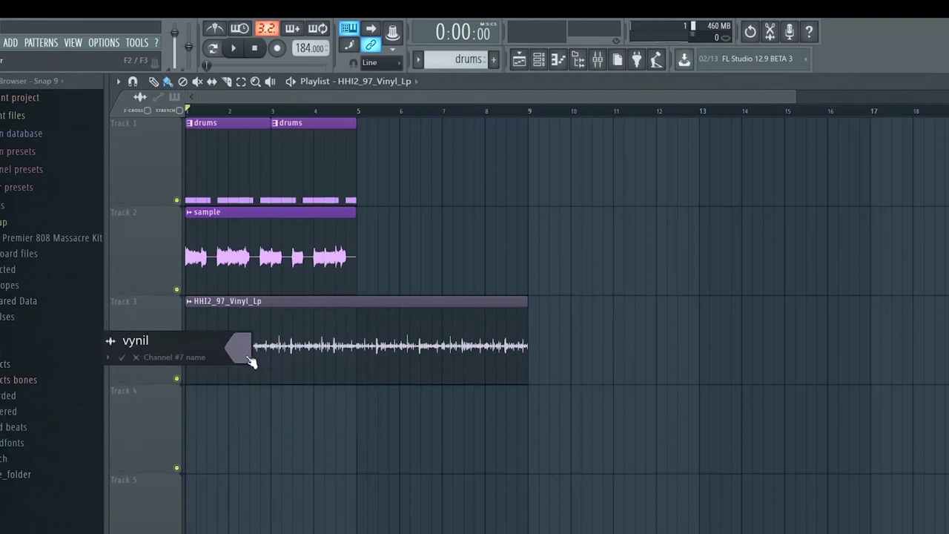
{"action": "type", "text": "vynil"}
{"action": "left_click", "coordinate": [249, 361]}
{"action": "left_click", "coordinate": [242, 357]}
{"action": "left_click", "coordinate": [248, 360]}
{"action": "left_click", "coordinate": [261, 397]}
{"action": "key", "text": "Return"}
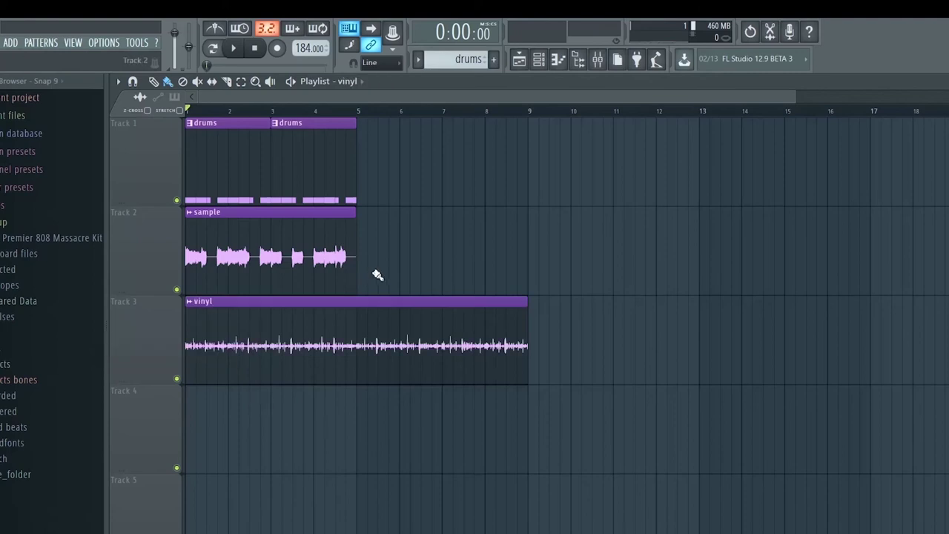
Step: Copy the drums and sample clips to bar 5 and solo the 808 track
{"action": "left_click_drag", "start_coordinate": [377, 275], "coordinate": [198, 171]}
{"action": "left_click_drag", "start_coordinate": [220, 237], "coordinate": [392, 241]}
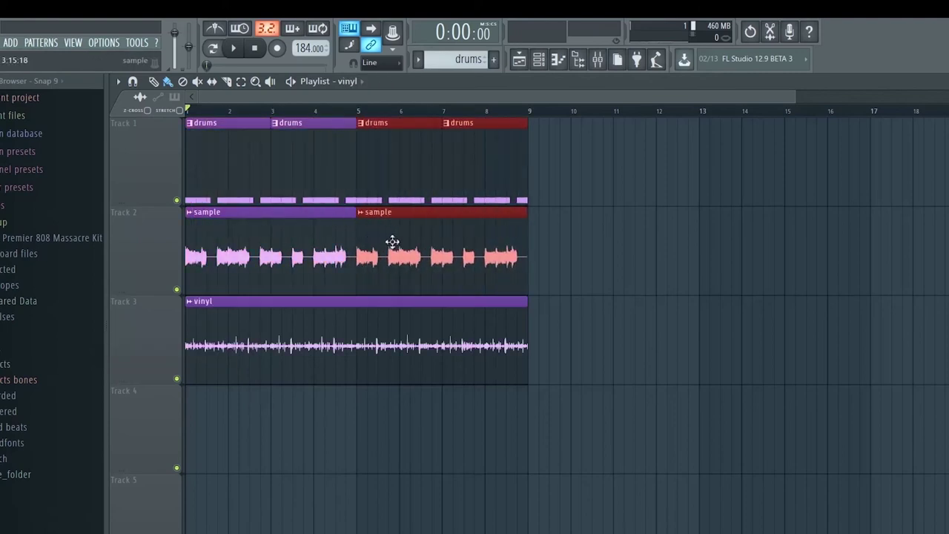
{"action": "right_click", "coordinate": [170, 305]}
{"action": "key", "text": "Escape"}
{"action": "right_click", "coordinate": [177, 289]}
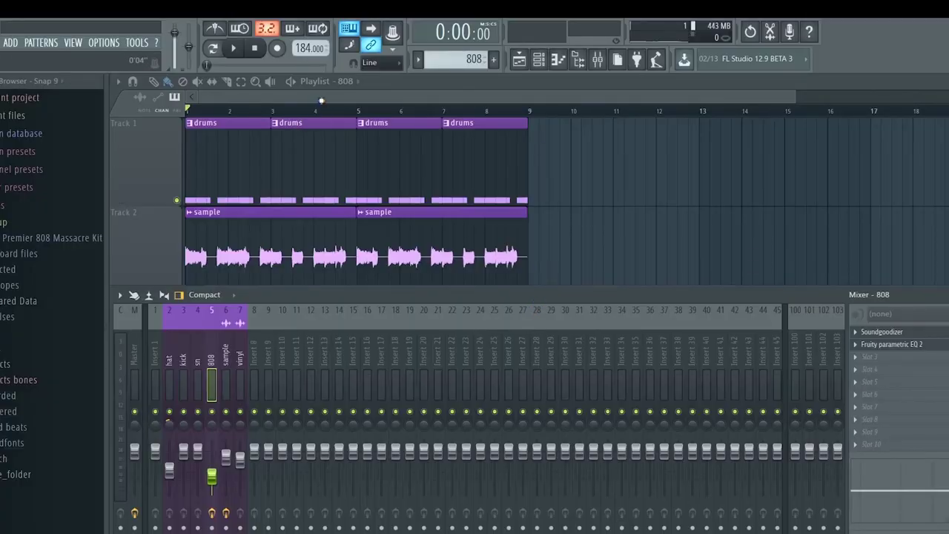
{"action": "left_click", "coordinate": [320, 99]}
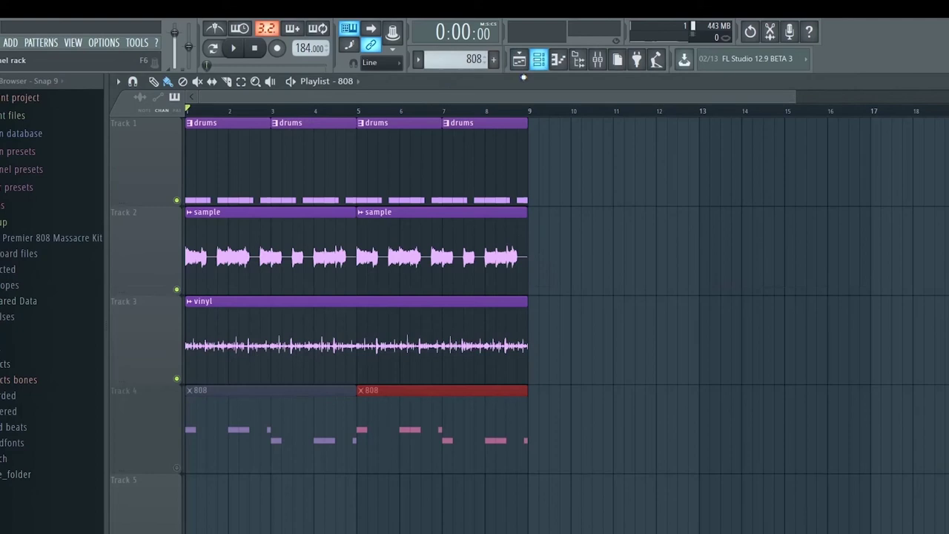
{"action": "right_click", "coordinate": [176, 467]}
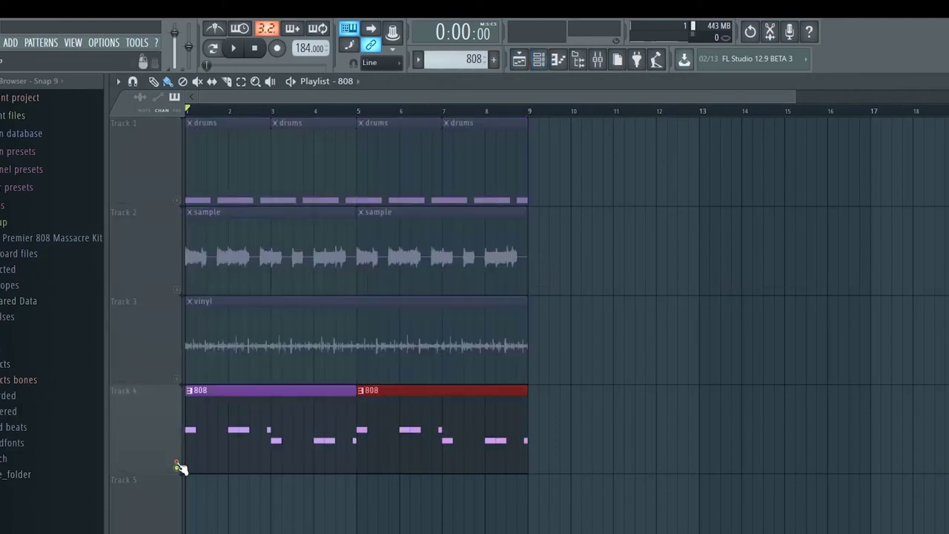
{"action": "left_click", "coordinate": [546, 62]}
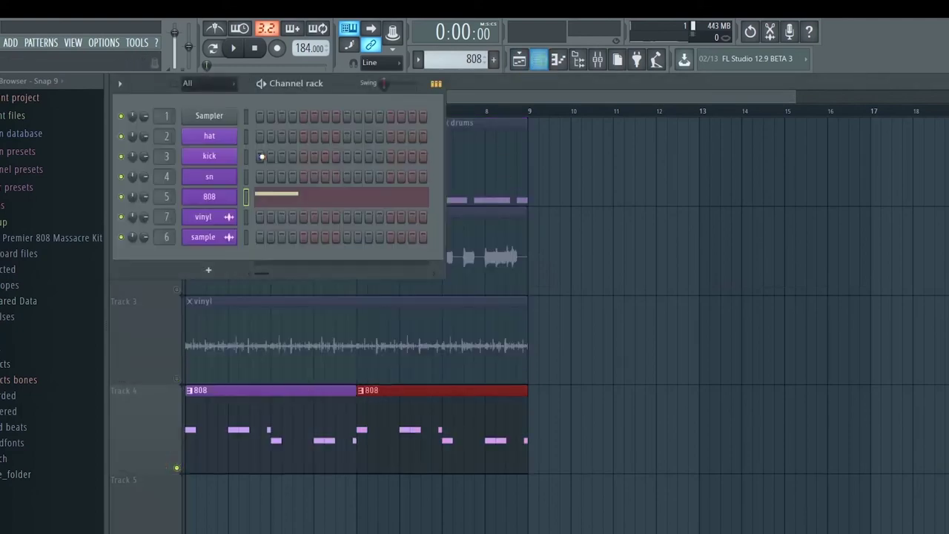
Step: Play the 808 notes from its piano roll, stop in the playlist, and unsolo Track 4
{"action": "left_click", "coordinate": [210, 196]}
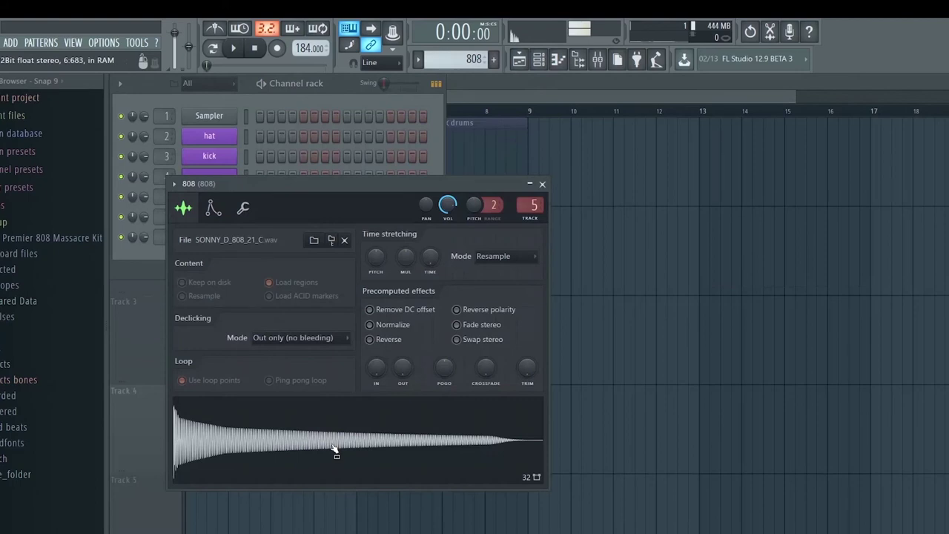
{"action": "left_click", "coordinate": [435, 146]}
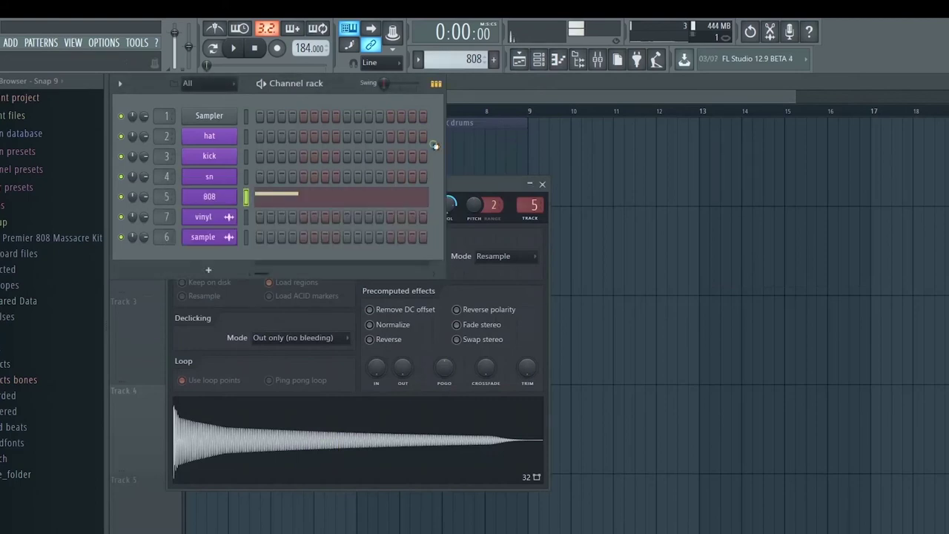
{"action": "left_click", "coordinate": [310, 205]}
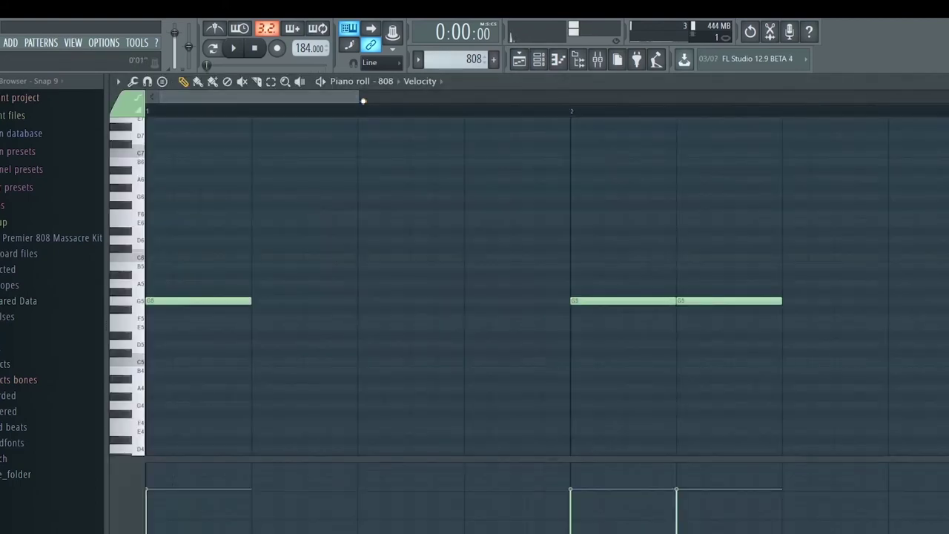
{"action": "left_click_drag", "start_coordinate": [360, 98], "coordinate": [758, 131]}
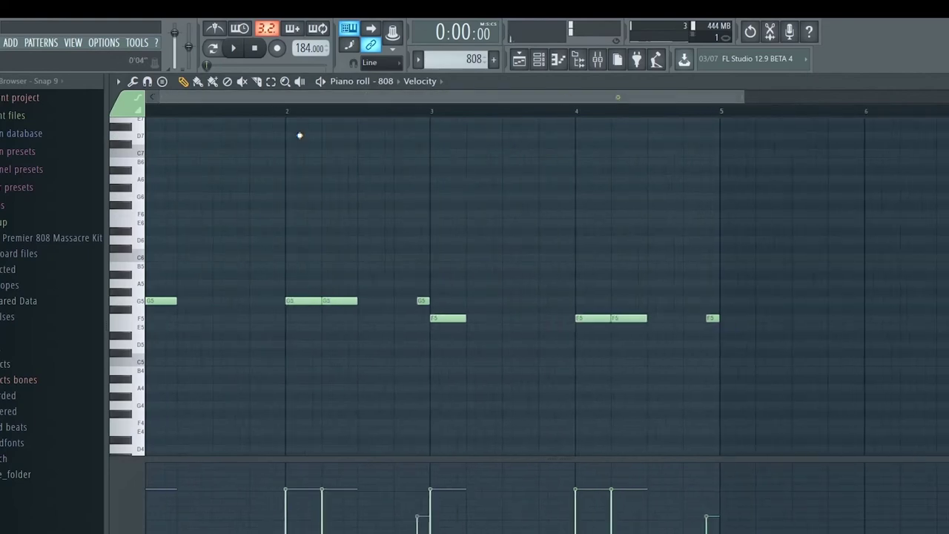
{"action": "key", "text": "space"}
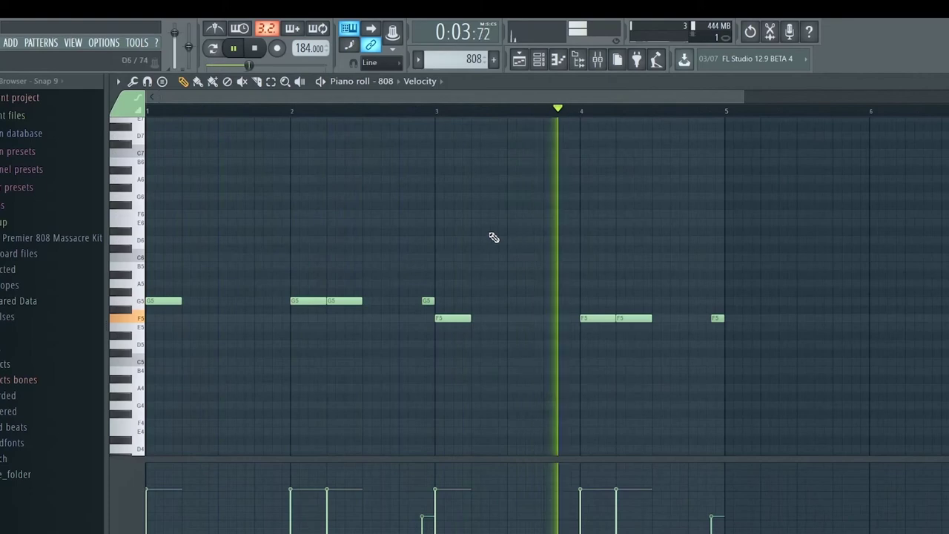
{"action": "left_click", "coordinate": [597, 59]}
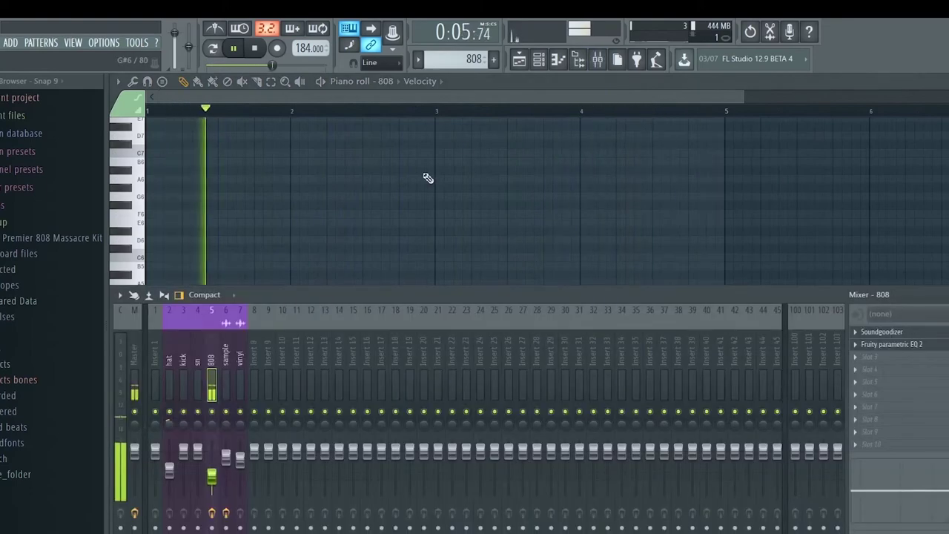
{"action": "left_click", "coordinate": [519, 59]}
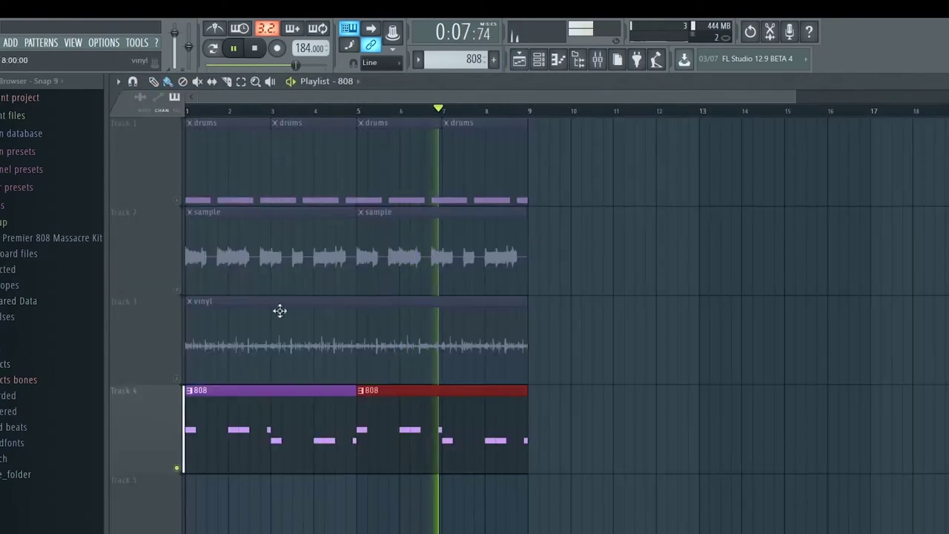
{"action": "key", "text": "space"}
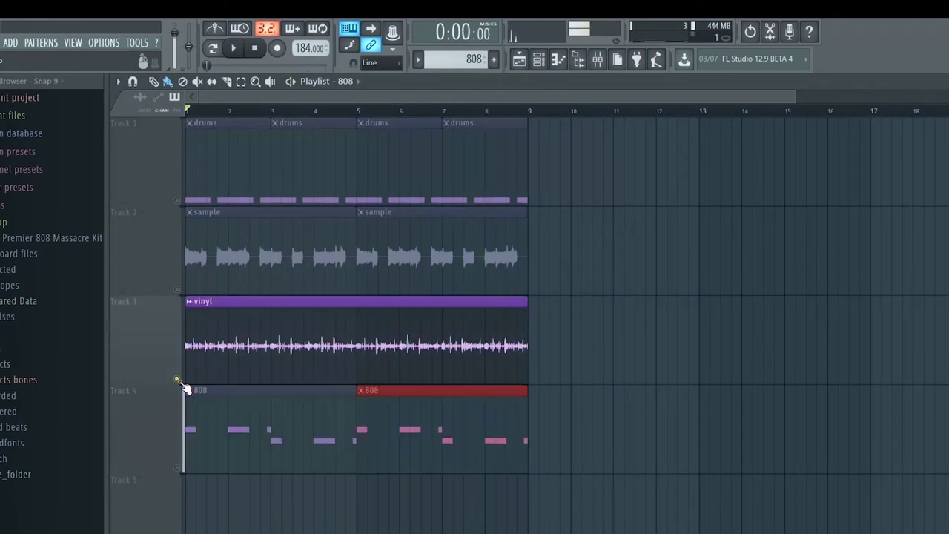
{"action": "left_click", "coordinate": [177, 380], "text": "ctrl"}
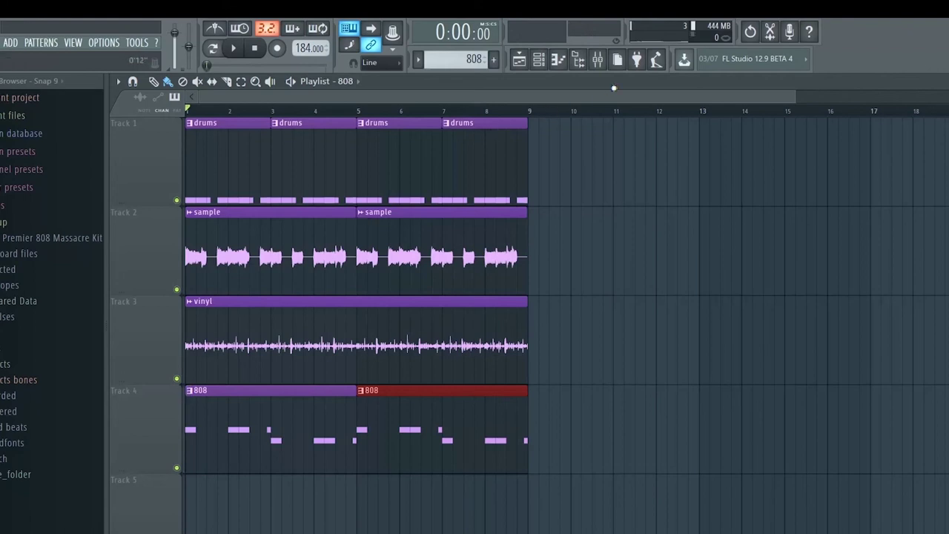
Step: Play the beat in the mixer and nudge the sample fader up slightly
{"action": "left_click", "coordinate": [599, 61]}
{"action": "key", "text": "space"}
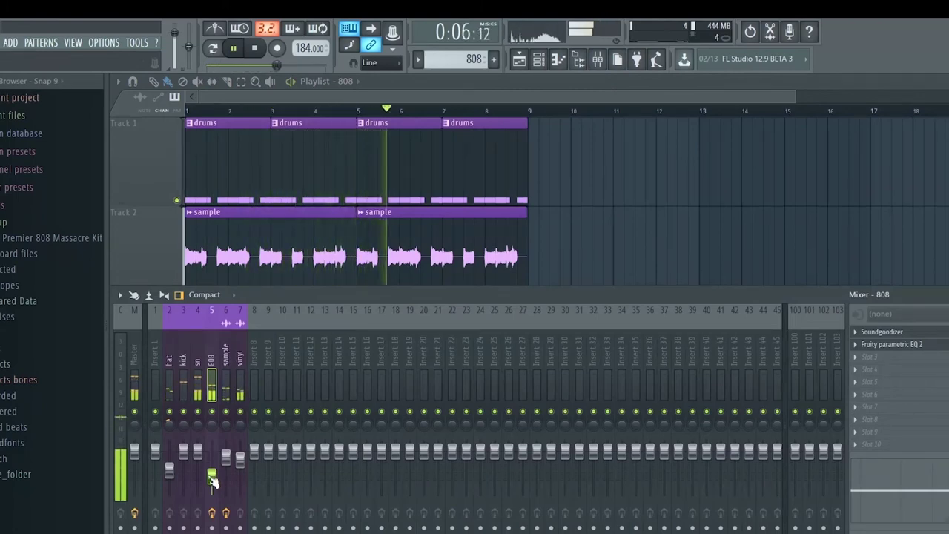
{"action": "left_click_drag", "start_coordinate": [226, 454], "coordinate": [226, 450]}
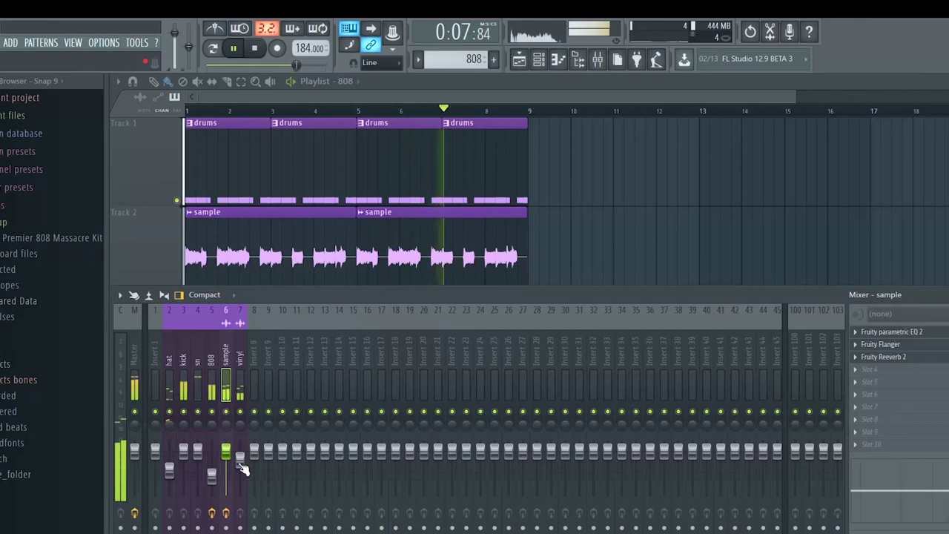
Step: With Master selected, pull the vinyl fader on mixer insert 7 down to about 0.17
{"action": "left_click", "coordinate": [539, 58]}
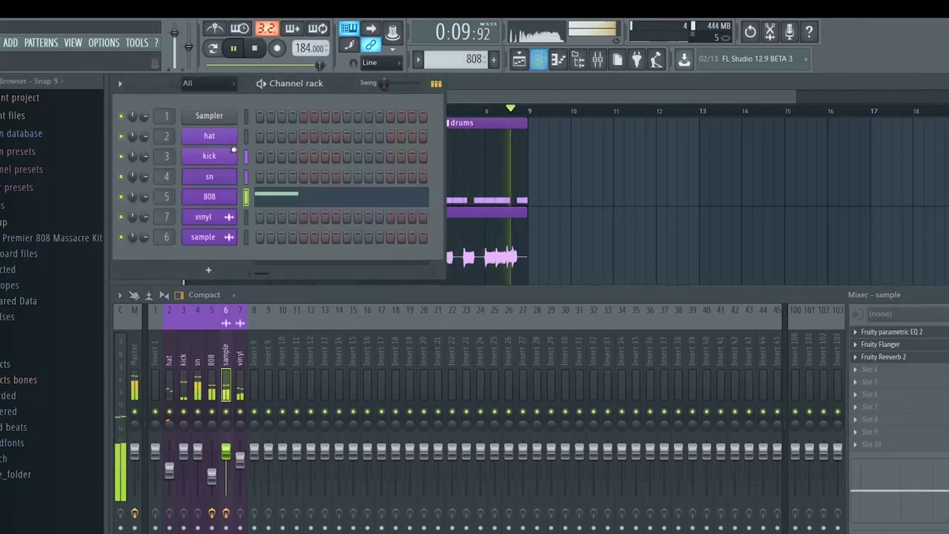
{"action": "left_click", "coordinate": [499, 96]}
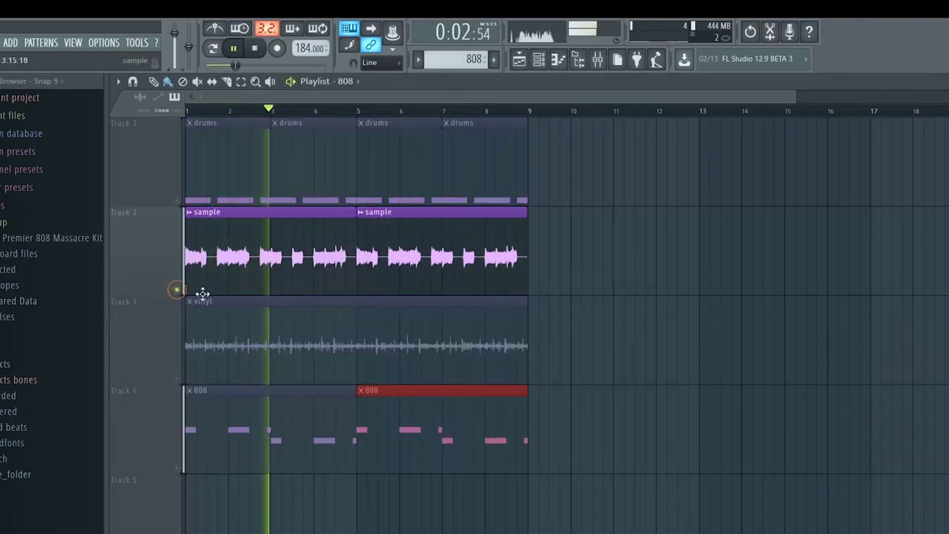
{"action": "left_click", "coordinate": [598, 59]}
{"action": "left_click", "coordinate": [134, 371]}
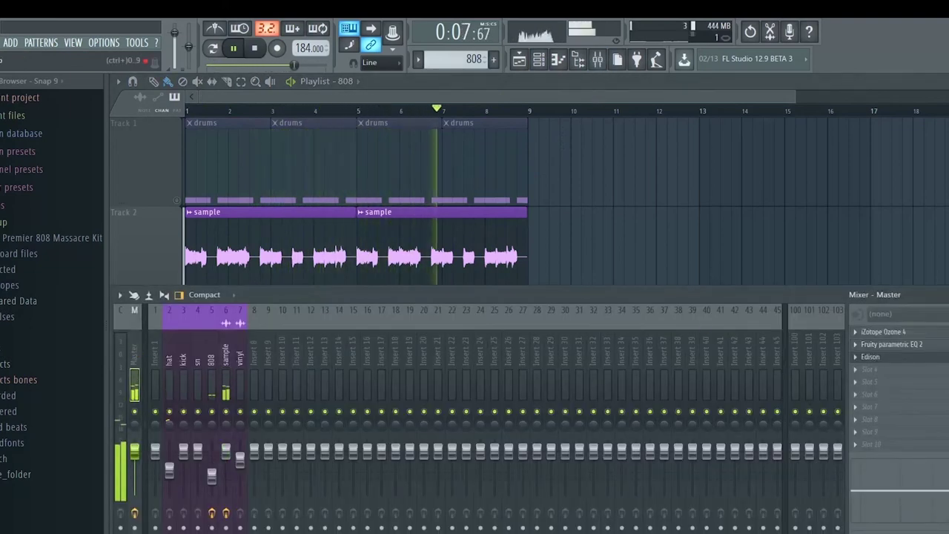
{"action": "left_click", "coordinate": [146, 256]}
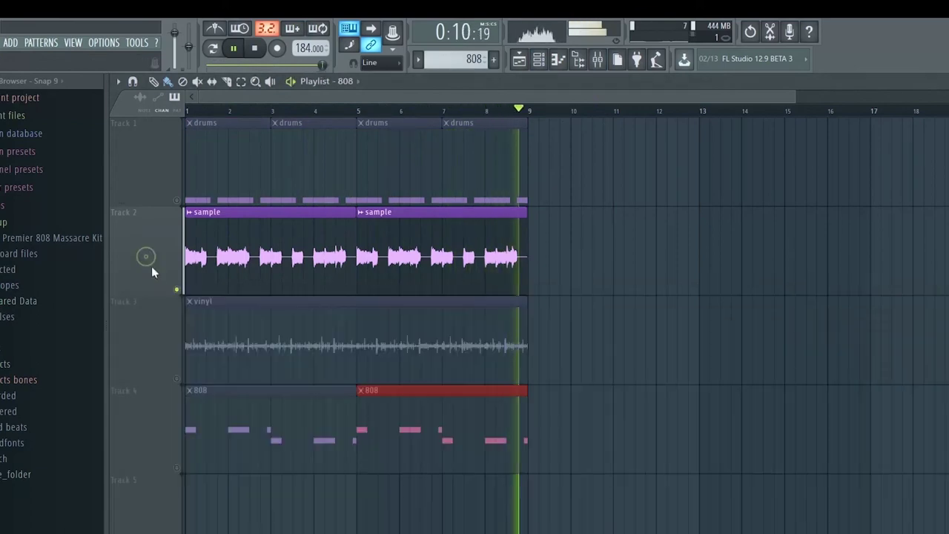
{"action": "left_click", "coordinate": [598, 60]}
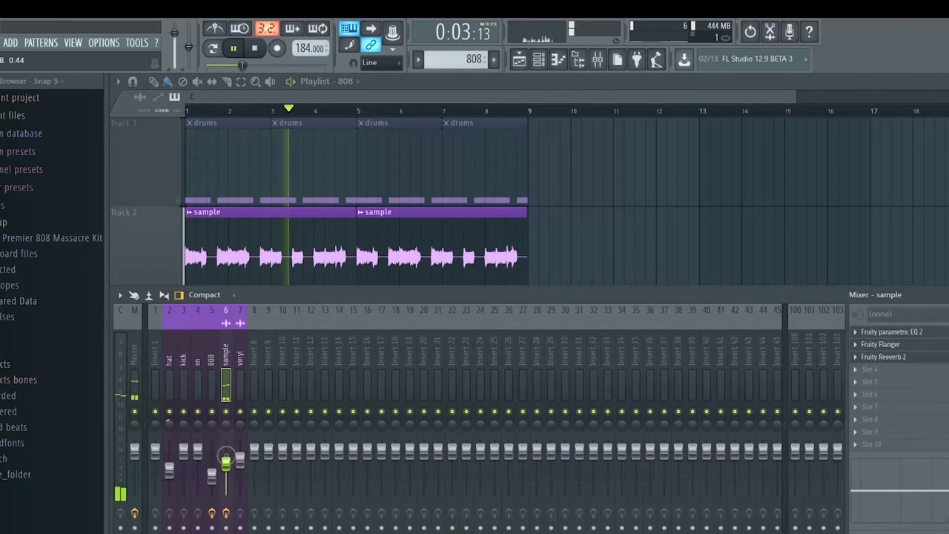
{"action": "left_click", "coordinate": [180, 204]}
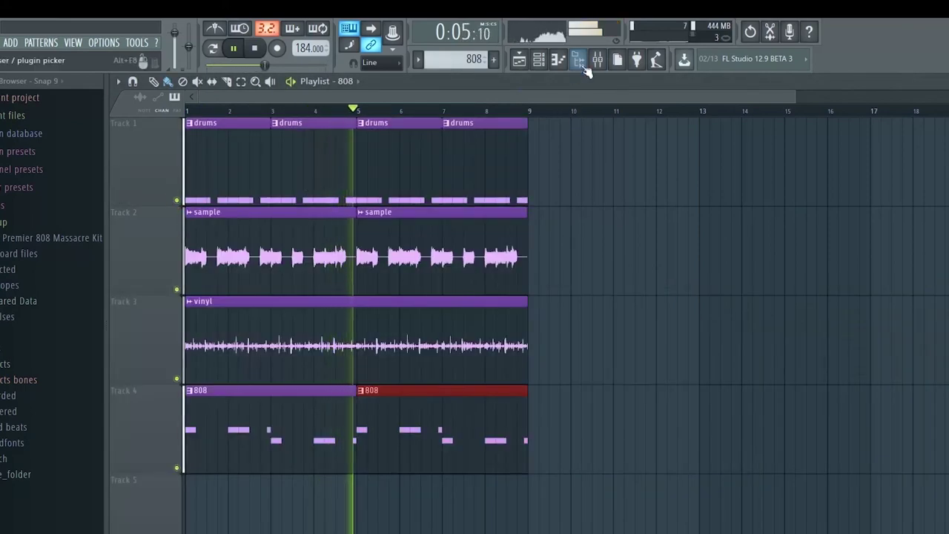
{"action": "left_click", "coordinate": [598, 59]}
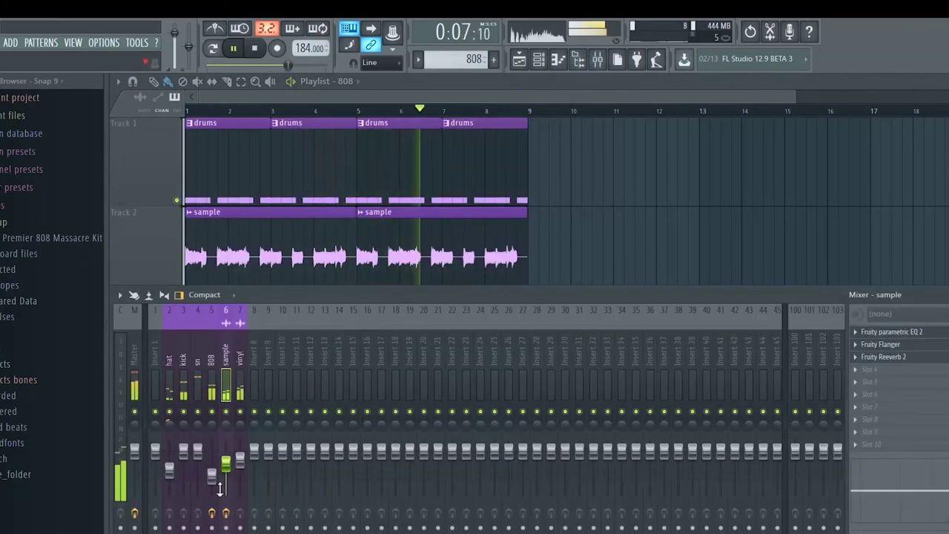
{"action": "left_click_drag", "start_coordinate": [240, 457], "coordinate": [247, 482]}
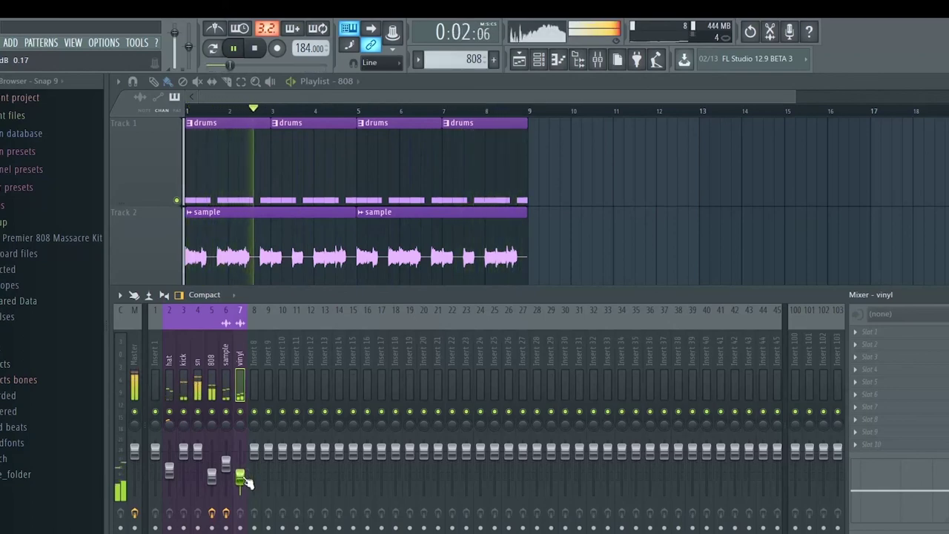
Step: Stop playback and duplicate every playlist clip into bars 9–17
{"action": "key", "text": "F9"}
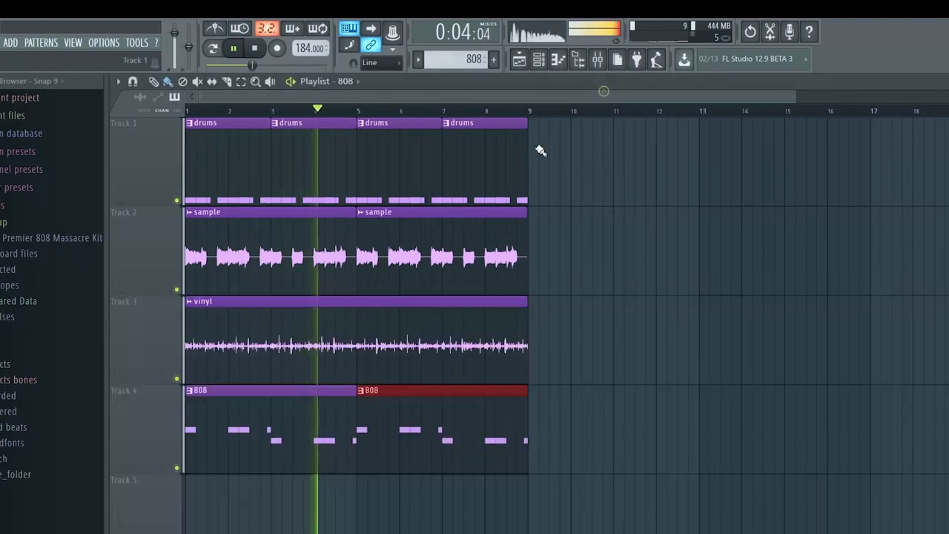
{"action": "key", "text": "ctrl+a"}
{"action": "key", "text": "space"}
{"action": "key", "text": "ctrl+b"}
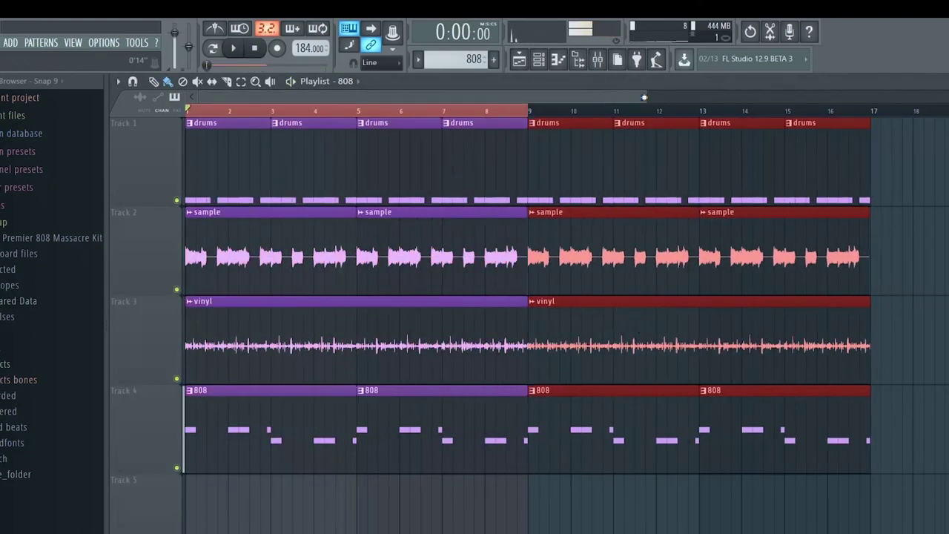
Step: Zoom out the playlist and reselect all clips across the 16 bars
{"action": "scroll", "coordinate": [631, 103], "scroll_direction": "down", "scroll_amount": 5}
{"action": "left_click", "coordinate": [617, 110]}
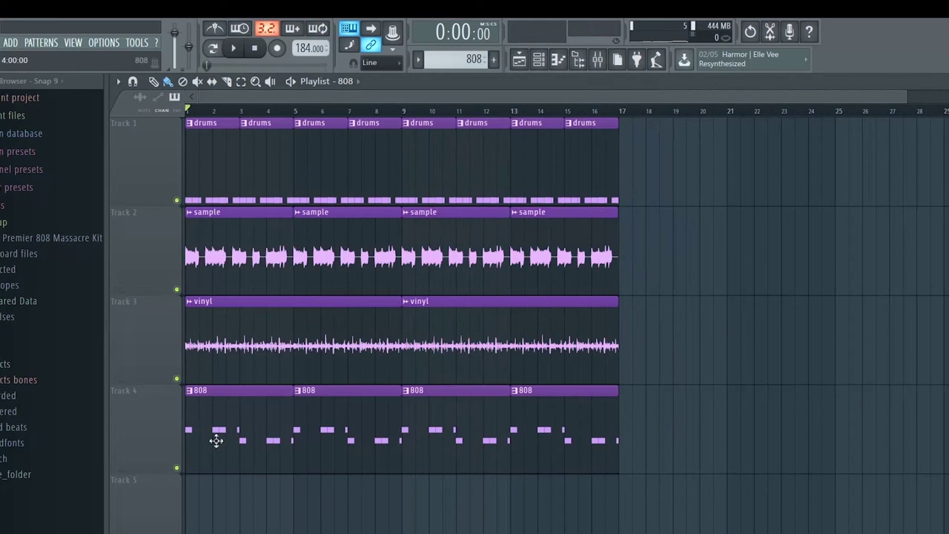
{"action": "left_click_drag", "start_coordinate": [202, 490], "coordinate": [860, 136]}
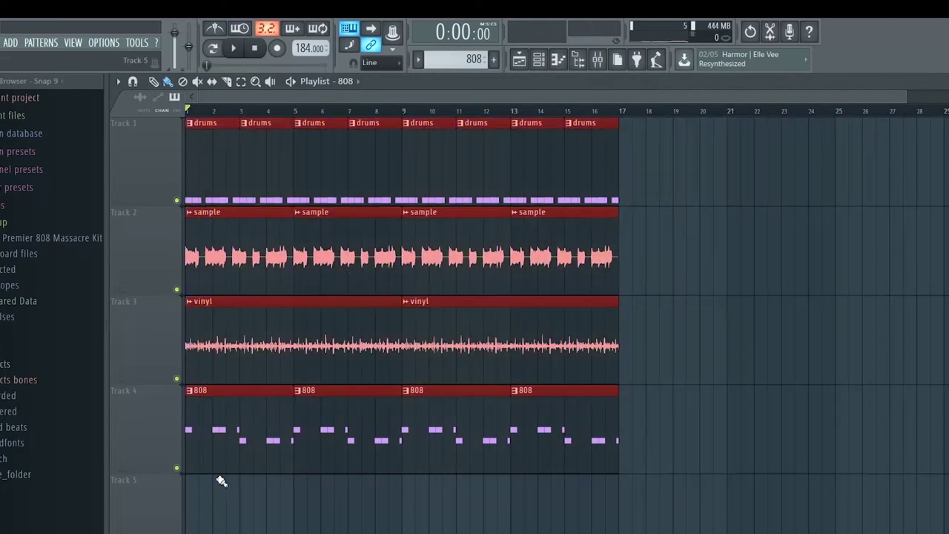